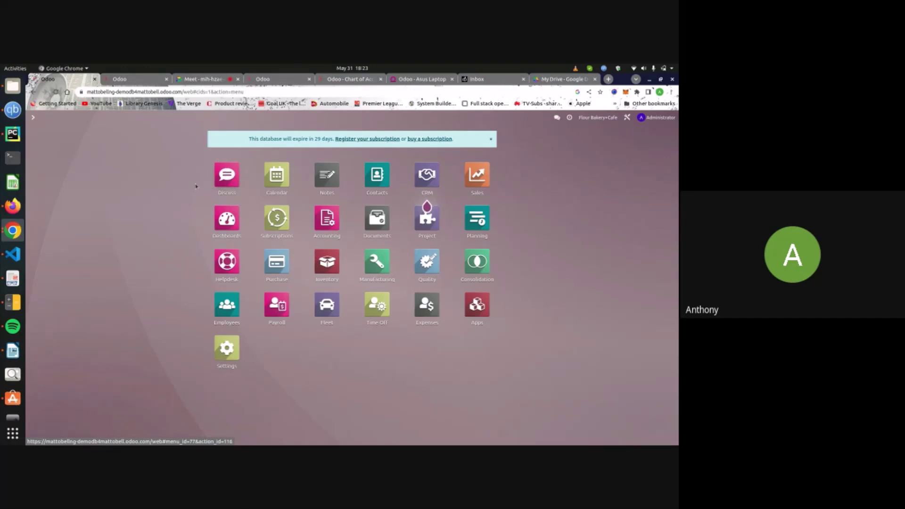
Step: Start a meeting in Discuss, copy its invitation link and end the call
{"action": "left_click", "coordinate": [224, 166]}
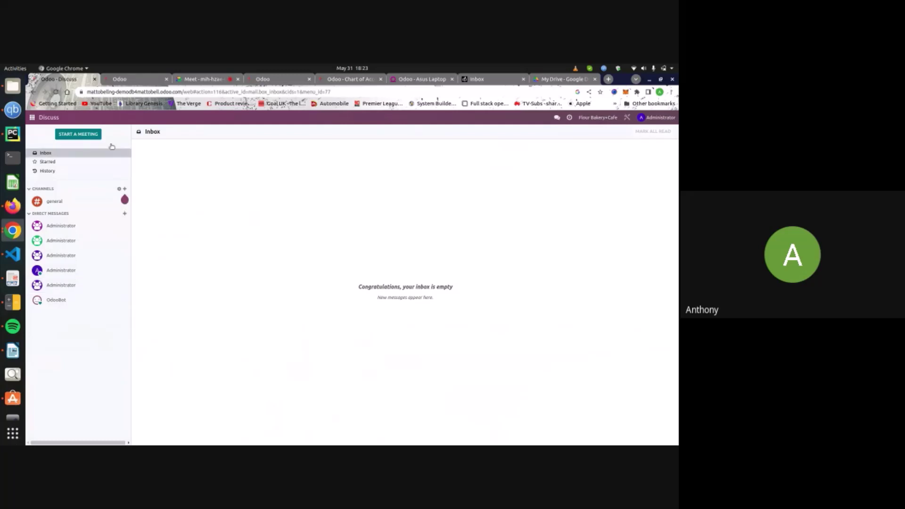
{"action": "left_click", "coordinate": [80, 136]}
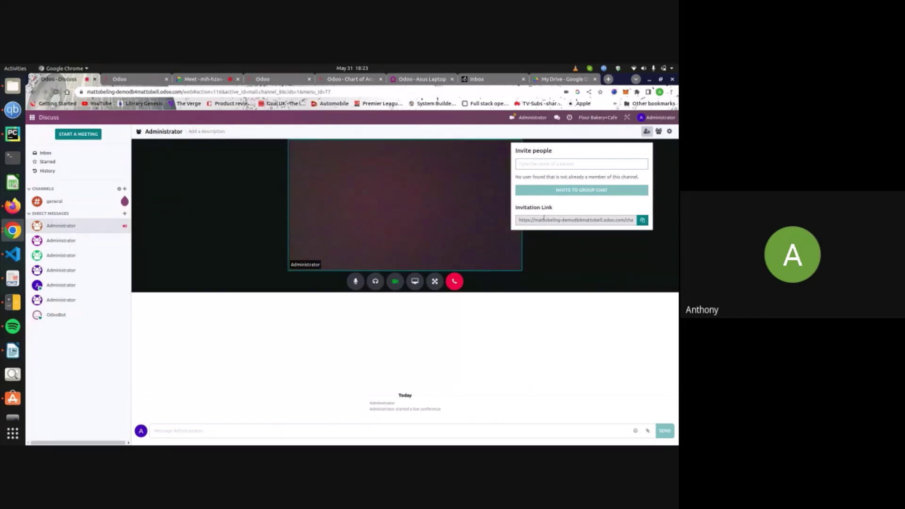
{"action": "left_click", "coordinate": [643, 221]}
{"action": "left_click", "coordinate": [455, 281]}
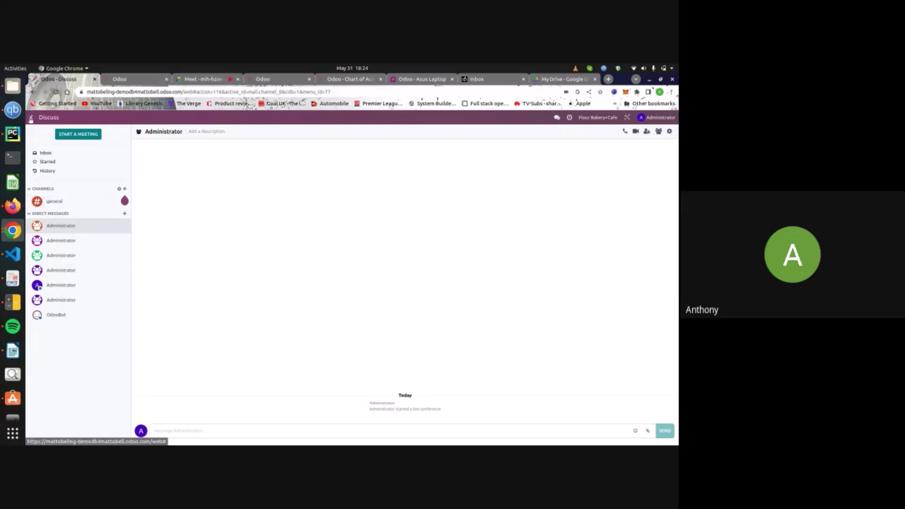
Step: Open the Calendar app and show the meetings by month
{"action": "left_click", "coordinate": [30, 119]}
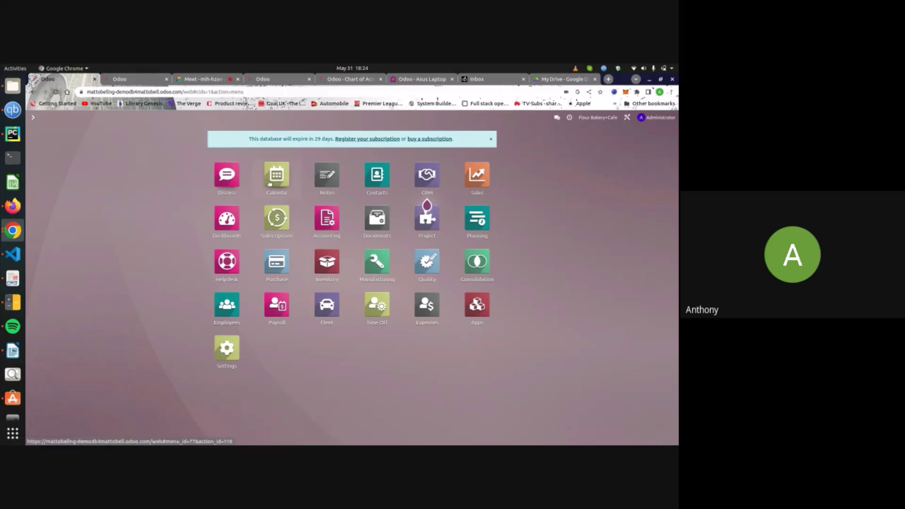
{"action": "left_click", "coordinate": [277, 179]}
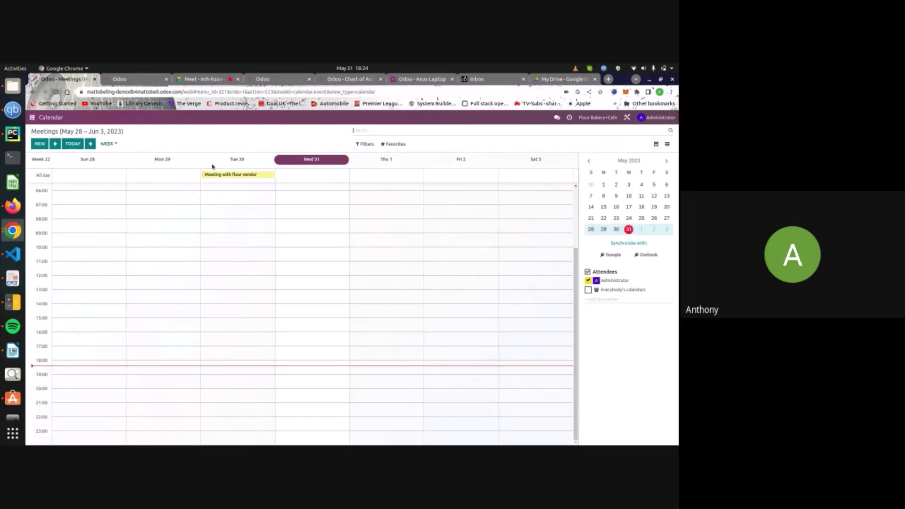
{"action": "left_click", "coordinate": [108, 144]}
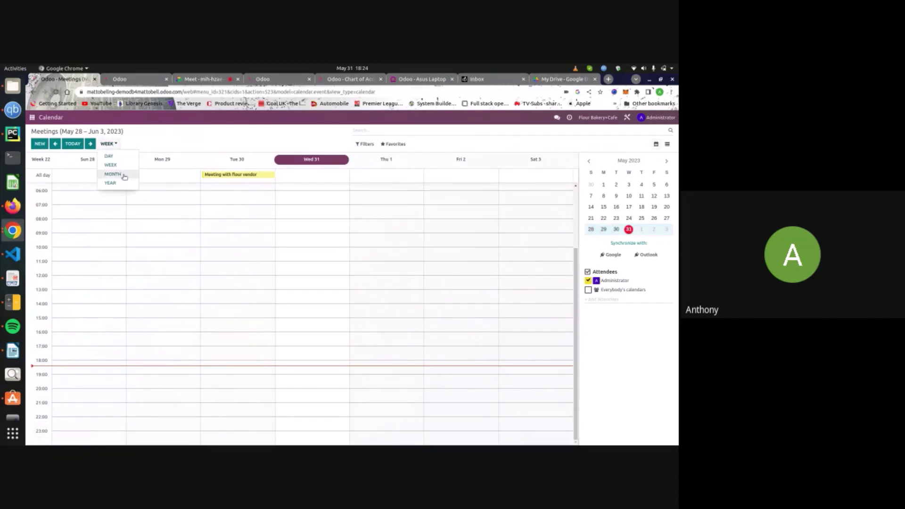
{"action": "left_click", "coordinate": [123, 176]}
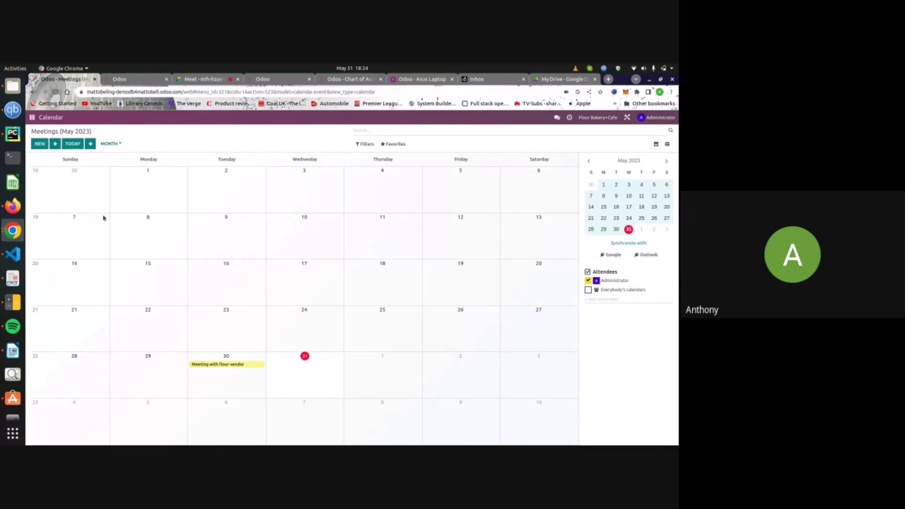
Step: Start a calendar event titled "Meeting for business analysis" with full details and add an Odoo meeting link
{"action": "left_click", "coordinate": [39, 144]}
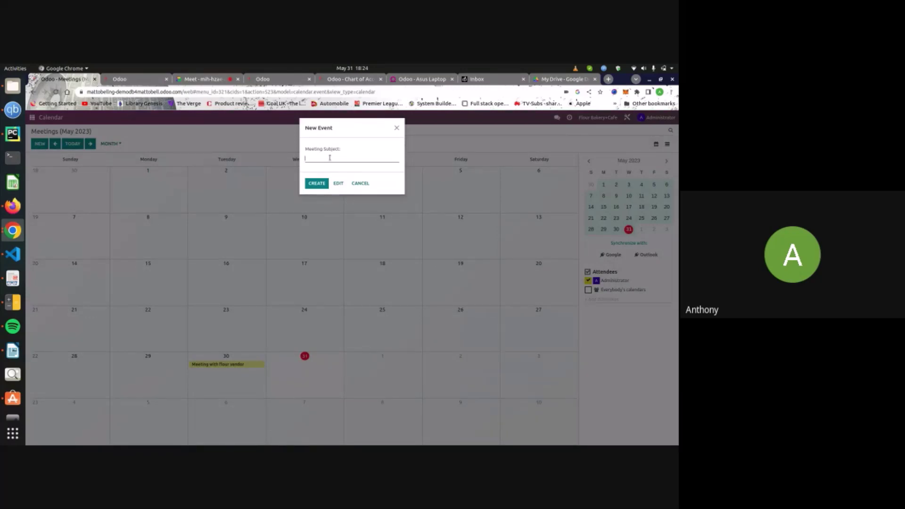
{"action": "type", "text": "Meeting for business analysis"}
{"action": "left_click", "coordinate": [338, 184]}
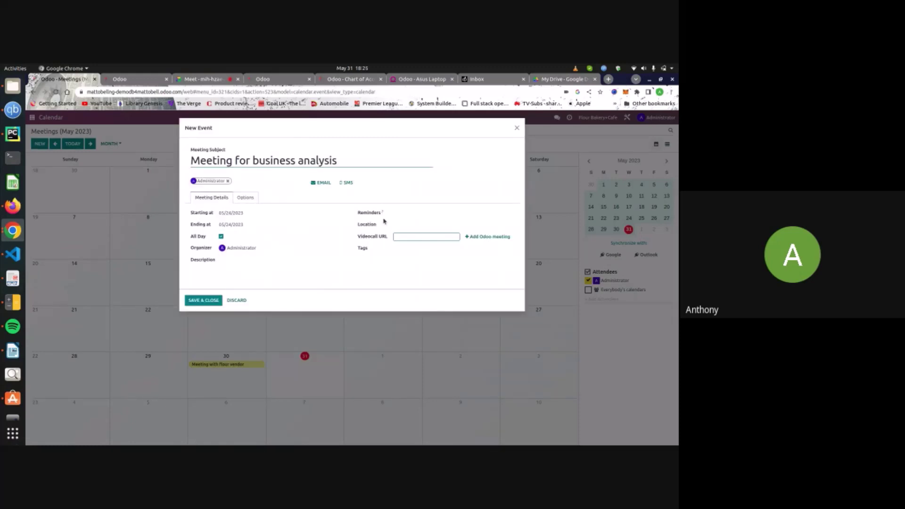
{"action": "left_click", "coordinate": [482, 238]}
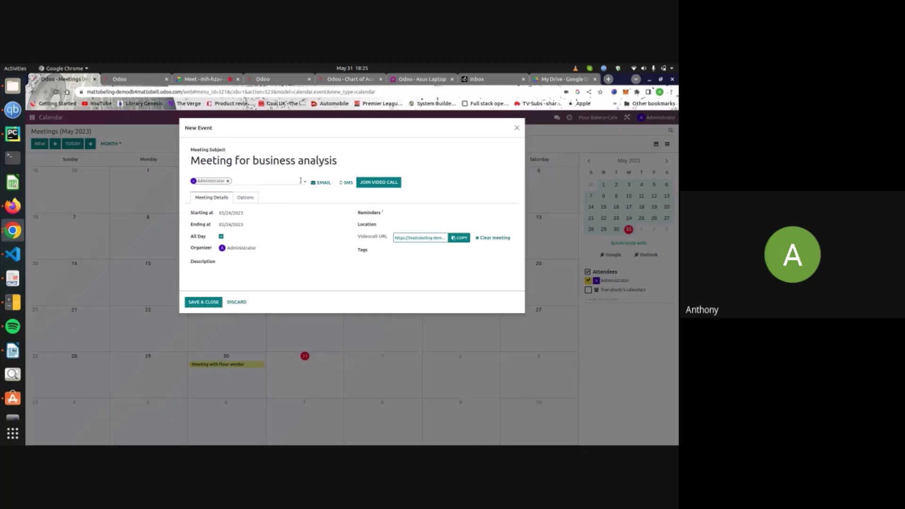
Step: Add an individual contact and Grange Incorporated as attendees of the business analysis meeting
{"action": "left_click", "coordinate": [241, 181]}
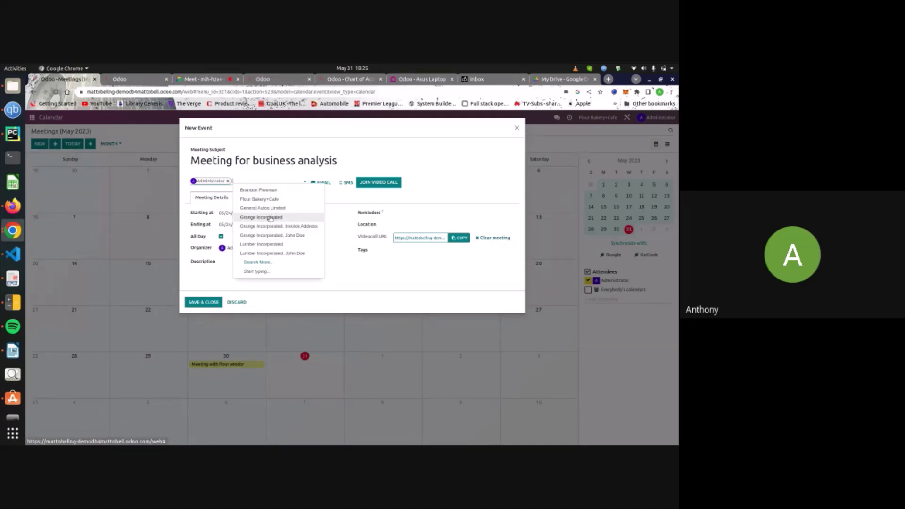
{"action": "left_click", "coordinate": [287, 190]}
{"action": "left_click", "coordinate": [300, 182]}
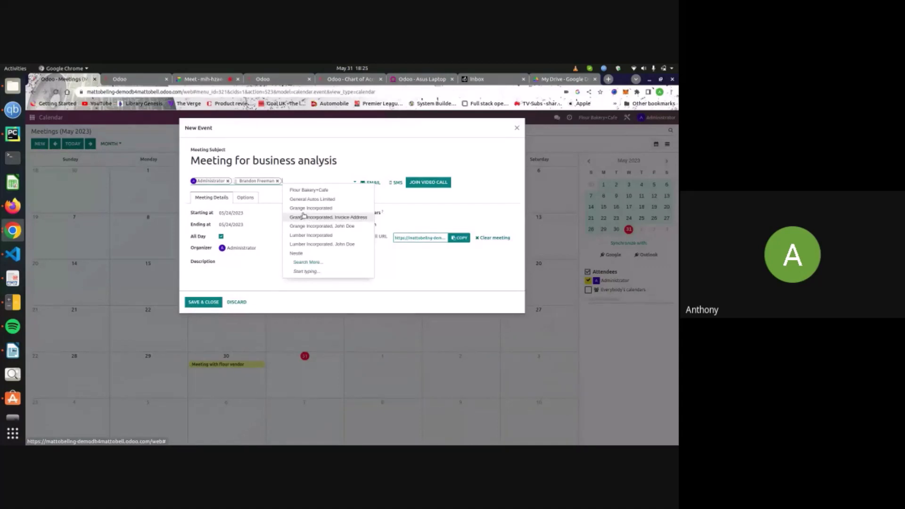
{"action": "left_click", "coordinate": [302, 210]}
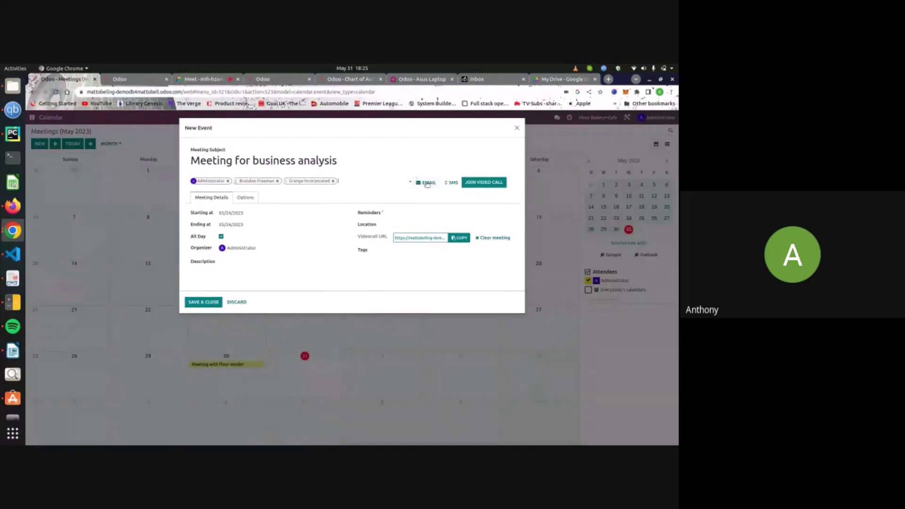
Step: Draft an email asking the attendees to kindly join this session, and discard it along with the new event
{"action": "left_click", "coordinate": [427, 185]}
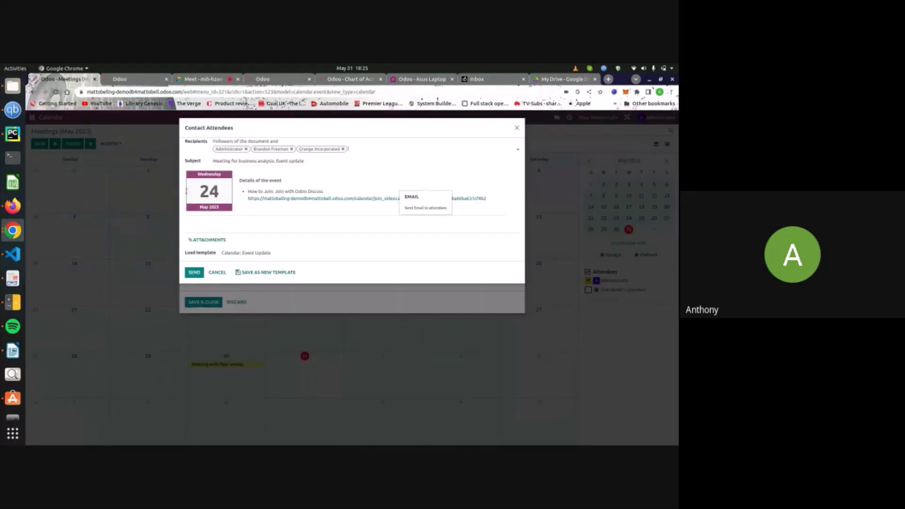
{"action": "left_click", "coordinate": [262, 218]}
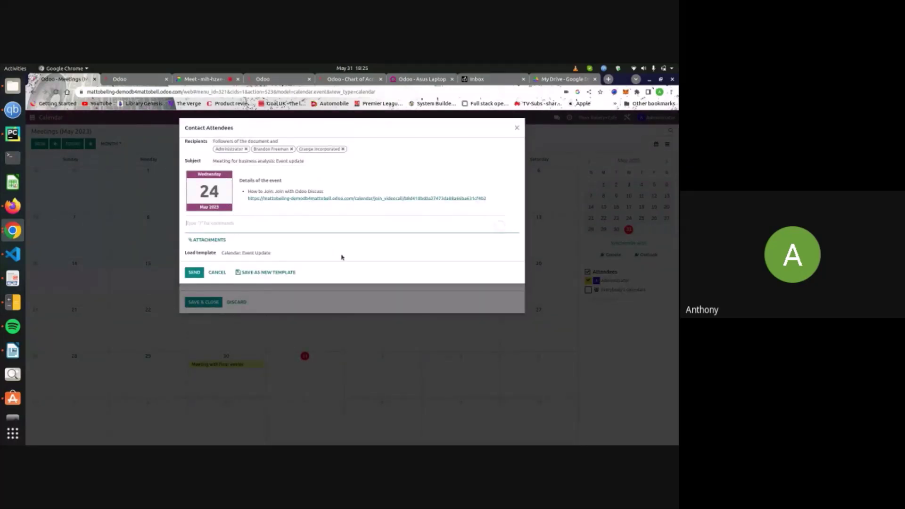
{"action": "left_click", "coordinate": [318, 163]}
{"action": "left_click", "coordinate": [303, 180]}
{"action": "key", "text": "Return"}
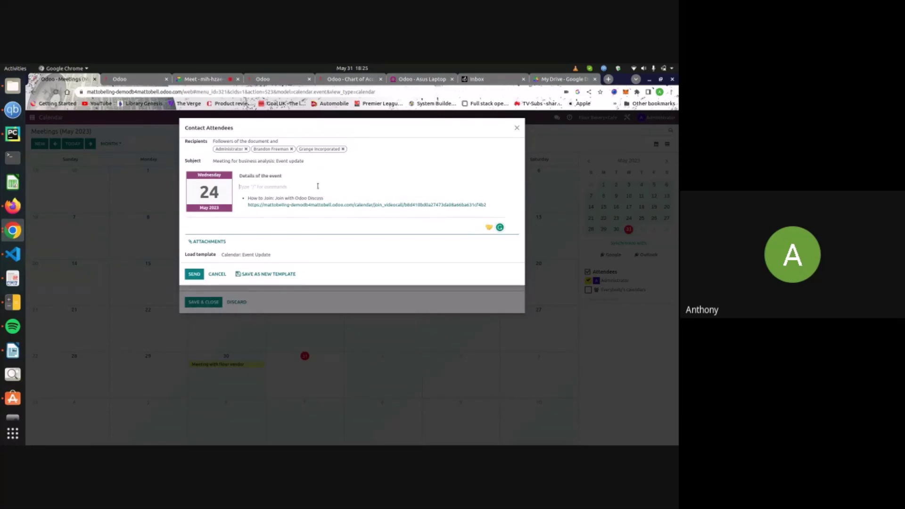
{"action": "type", "text": "Kindly joing us"}
{"action": "key", "text": "BackSpace"}
{"action": "key", "text": "BackSpace"}
{"action": "key", "text": "BackSpace"}
{"action": "key", "text": "BackSpace"}
{"action": "type", "text": "u"}
{"action": "type", "text": "this session"}
{"action": "left_click", "coordinate": [217, 274]}
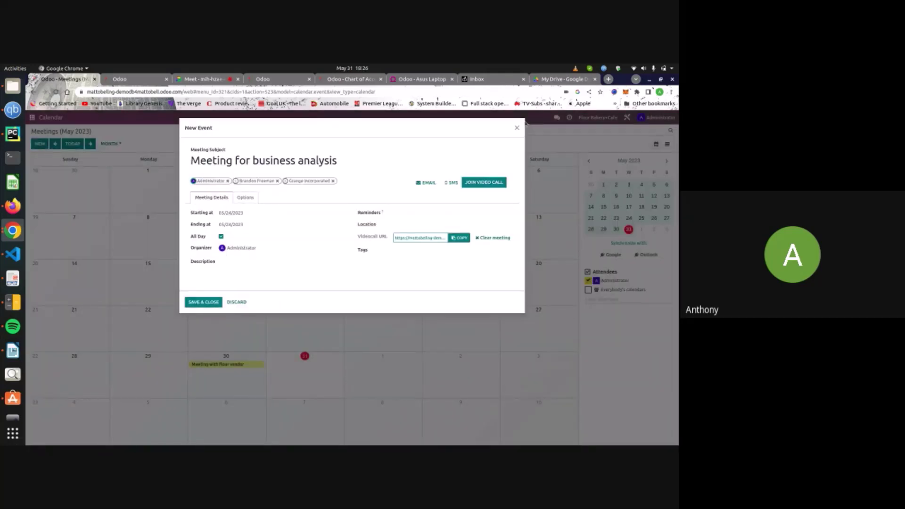
{"action": "left_click", "coordinate": [517, 128]}
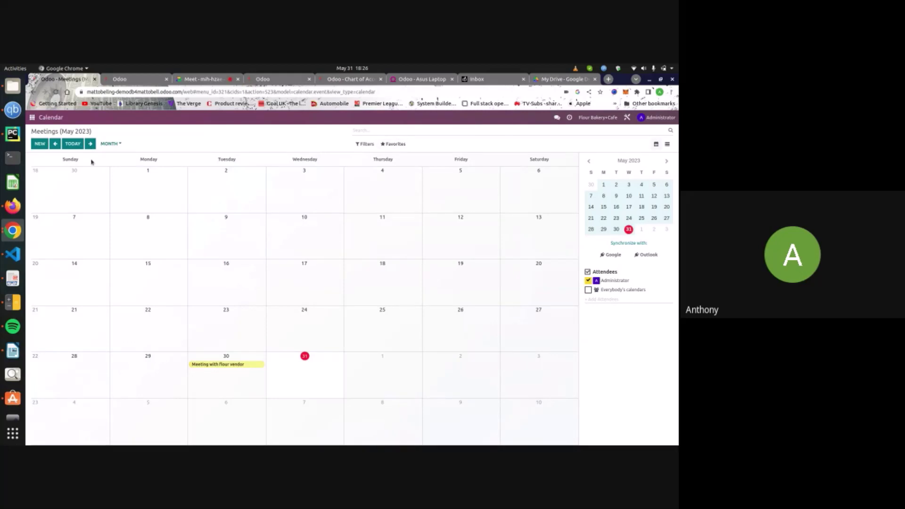
Step: Open a direct conversation with Administrator in Discuss and send the message "Hello"
{"action": "left_click", "coordinate": [31, 119]}
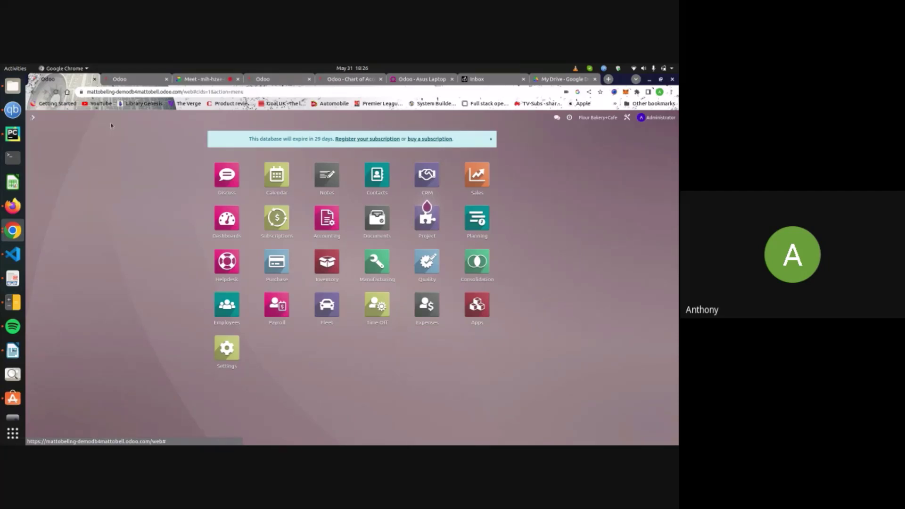
{"action": "left_click", "coordinate": [226, 184]}
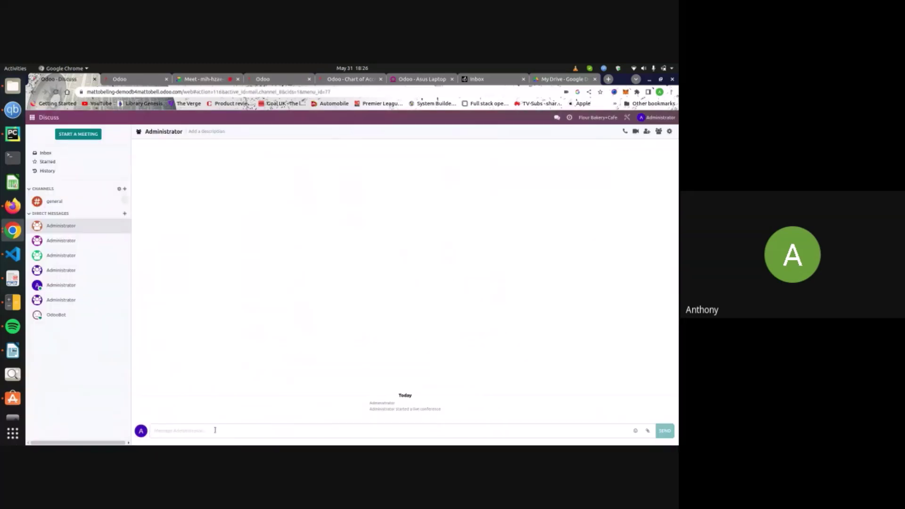
{"action": "left_click", "coordinate": [125, 213]}
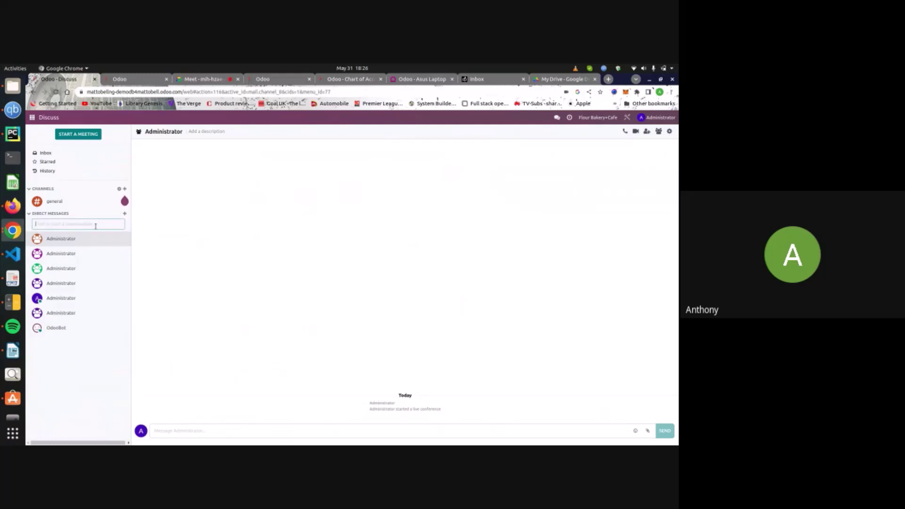
{"action": "type", "text": "a"}
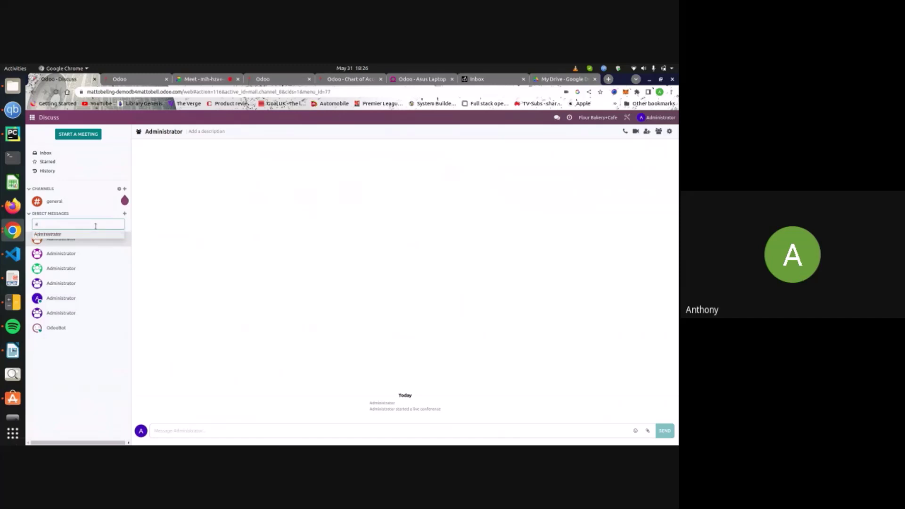
{"action": "left_click", "coordinate": [70, 237]}
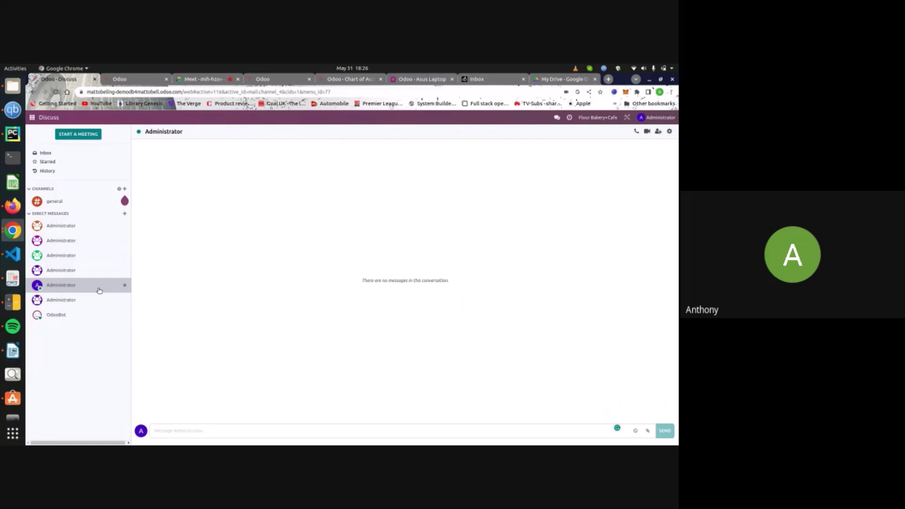
{"action": "left_click", "coordinate": [217, 432]}
{"action": "type", "text": "Hello"}
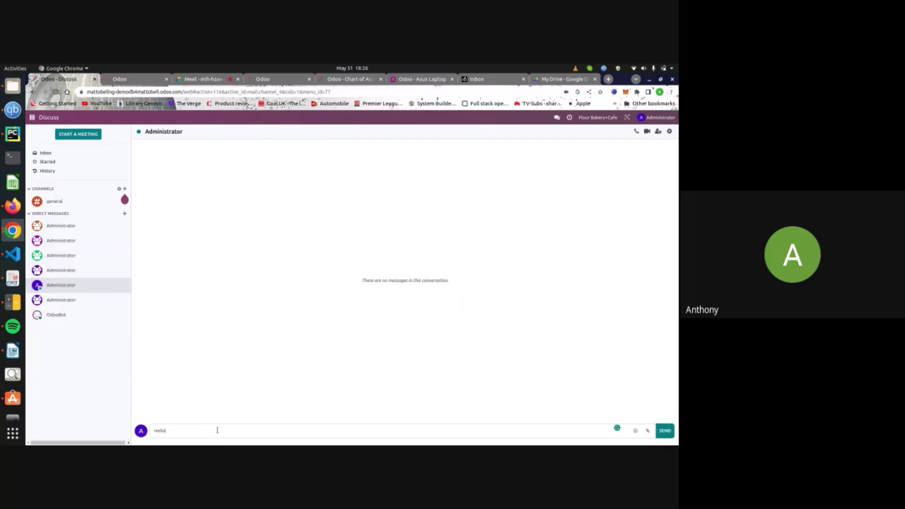
{"action": "key", "text": "Return"}
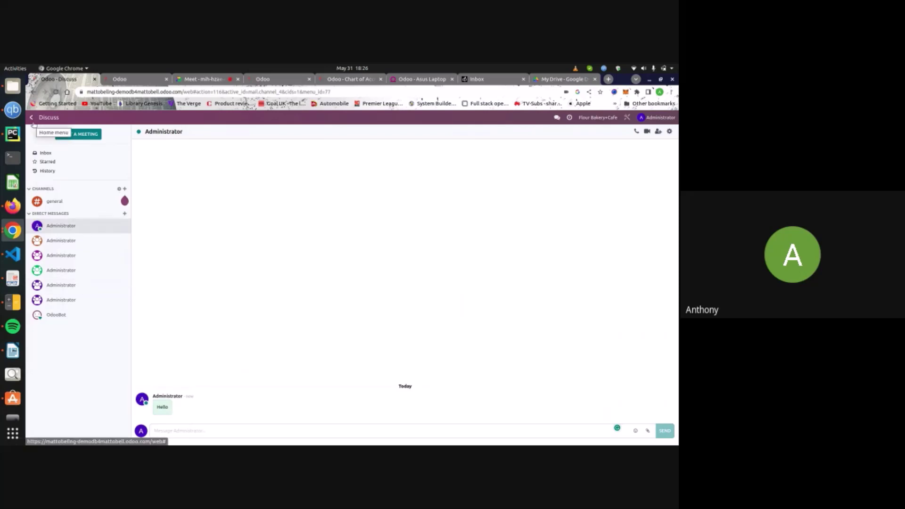
Step: Open the Accounting app and look over its available reports and the Bank section of the dashboard
{"action": "left_click", "coordinate": [32, 122]}
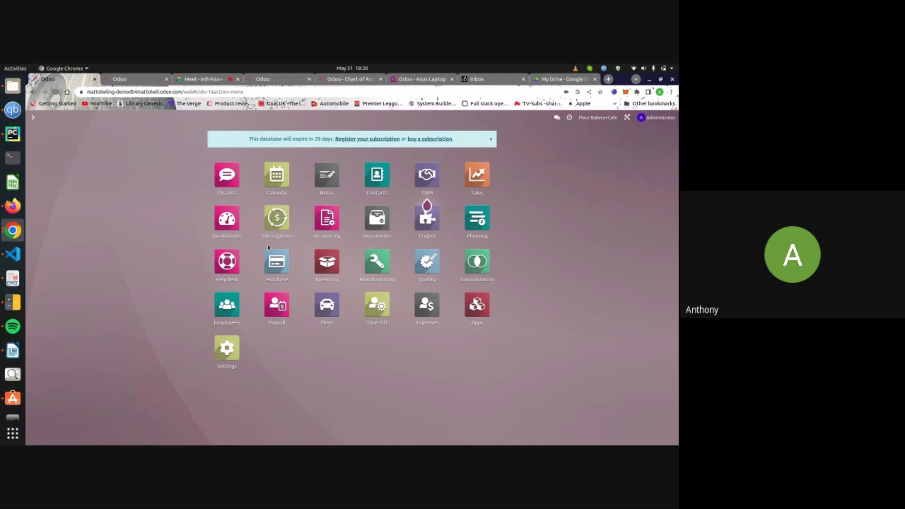
{"action": "left_click", "coordinate": [317, 228]}
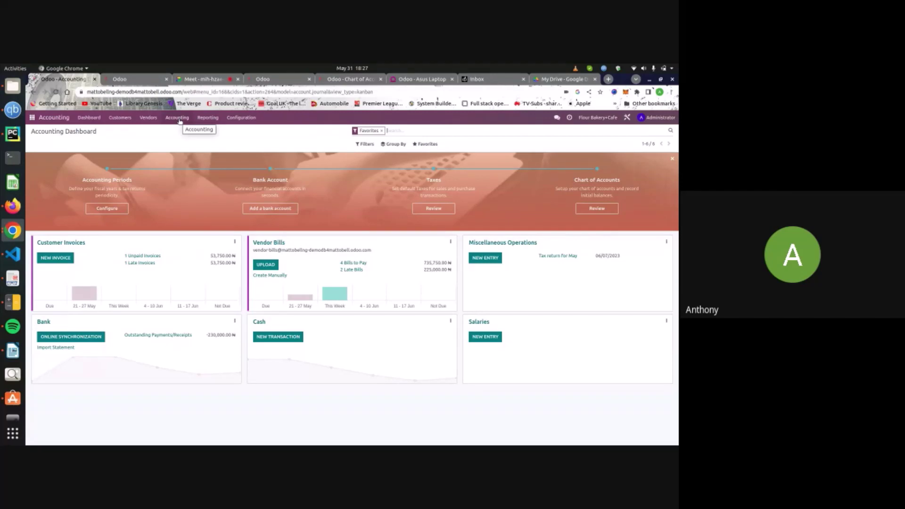
{"action": "left_click", "coordinate": [206, 121]}
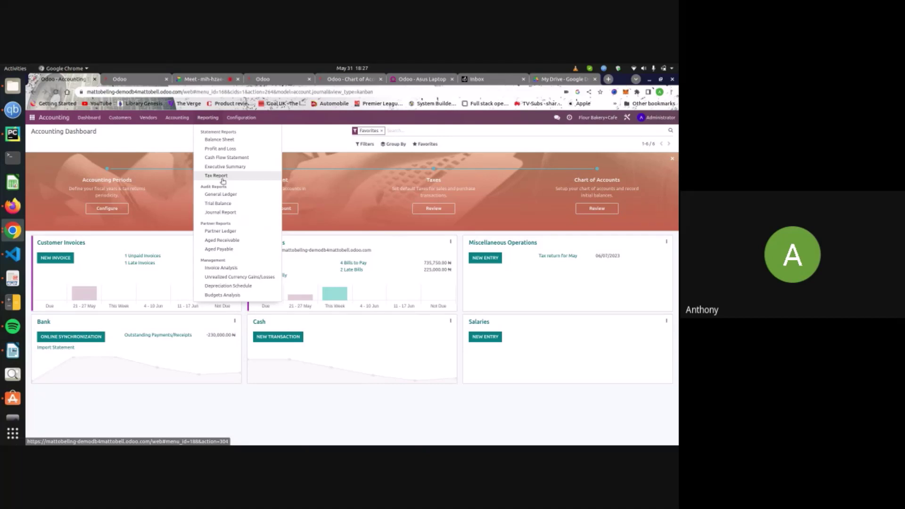
{"action": "left_click", "coordinate": [197, 366]}
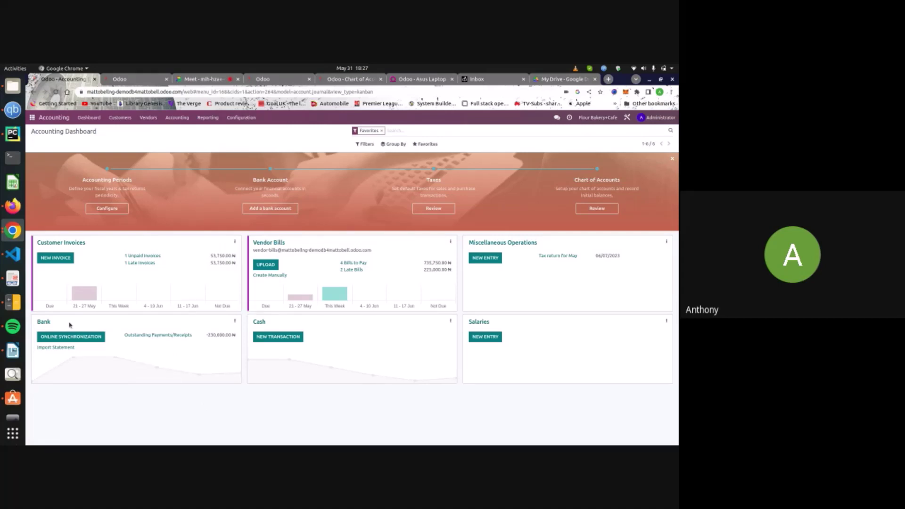
{"action": "left_click_drag", "start_coordinate": [70, 325], "coordinate": [37, 321]}
Step: Create a new accounting journal named "Stanbic IBTC"
{"action": "left_click", "coordinate": [249, 118]}
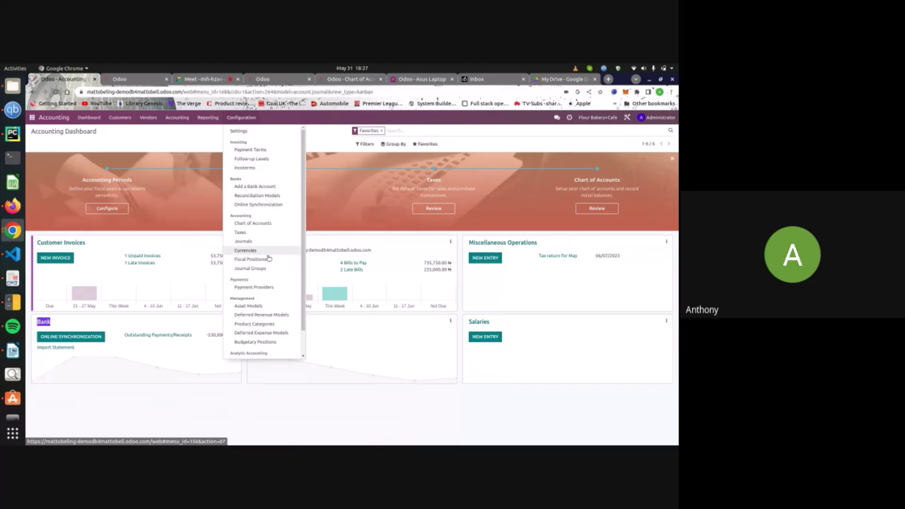
{"action": "left_click", "coordinate": [257, 240]}
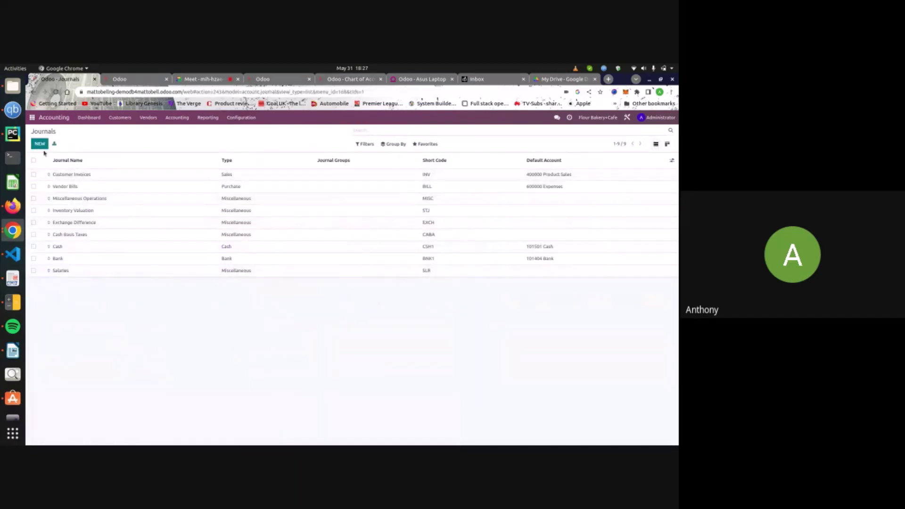
{"action": "left_click", "coordinate": [41, 144]}
{"action": "type", "text": "Stanb"}
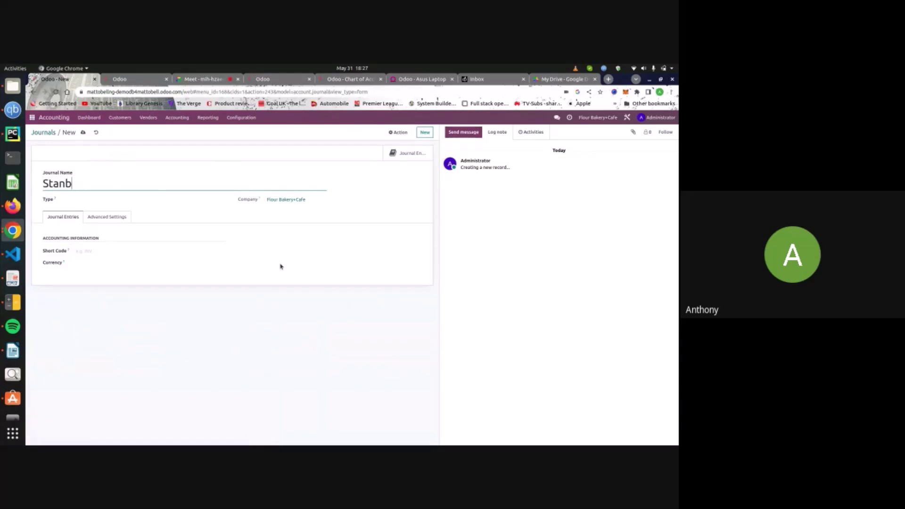
{"action": "type", "text": "ic IBTC"}
Step: Set the Stanbic IBTC journal's short code to STB and its type to Bank
{"action": "left_click", "coordinate": [89, 252]}
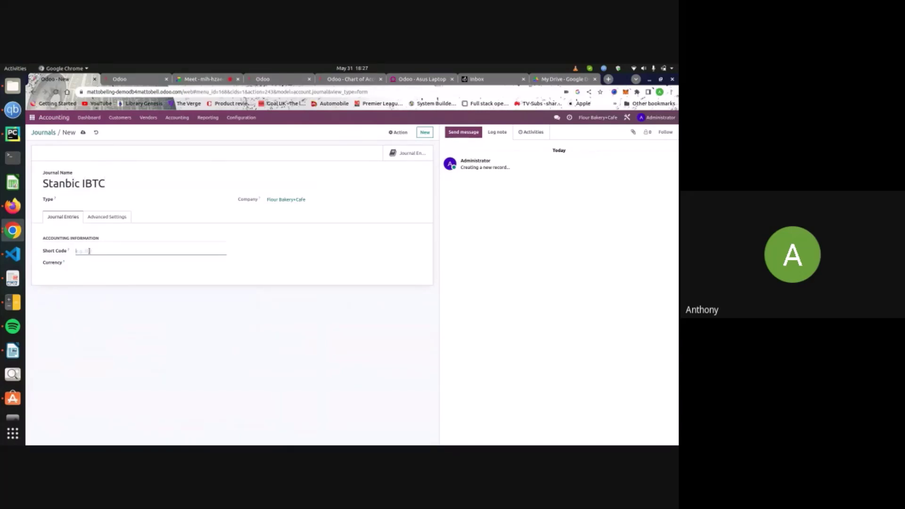
{"action": "type", "text": "STI"}
{"action": "key", "text": "BackSpace"}
{"action": "type", "text": "B"}
{"action": "left_click", "coordinate": [125, 200]}
{"action": "left_click", "coordinate": [125, 225]}
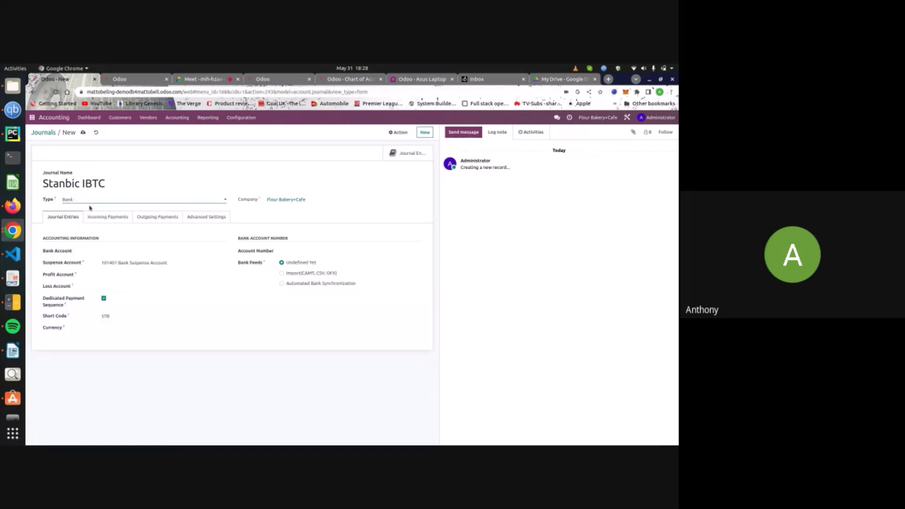
Step: Set the journal's bank feeds to Import(CAMT, CSV, OFX), leaving the bank account blank, and save the journal
{"action": "left_click", "coordinate": [122, 251]}
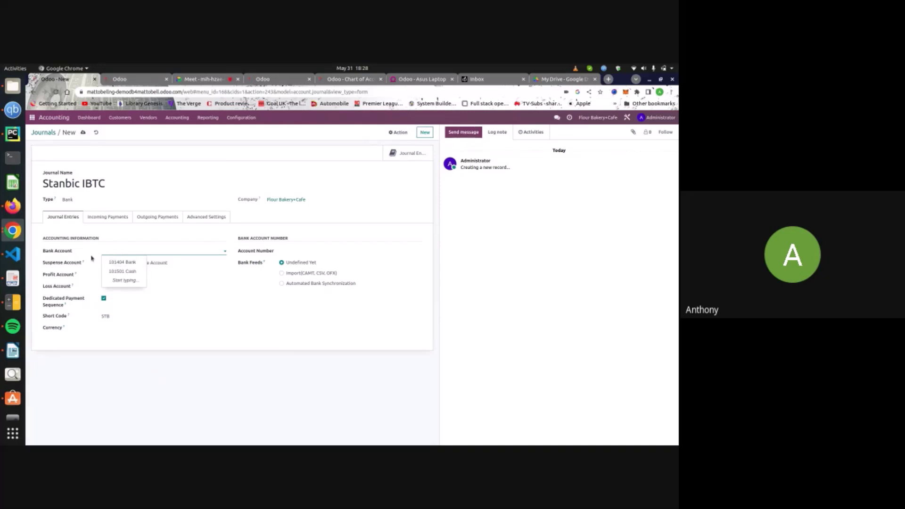
{"action": "left_click", "coordinate": [108, 371]}
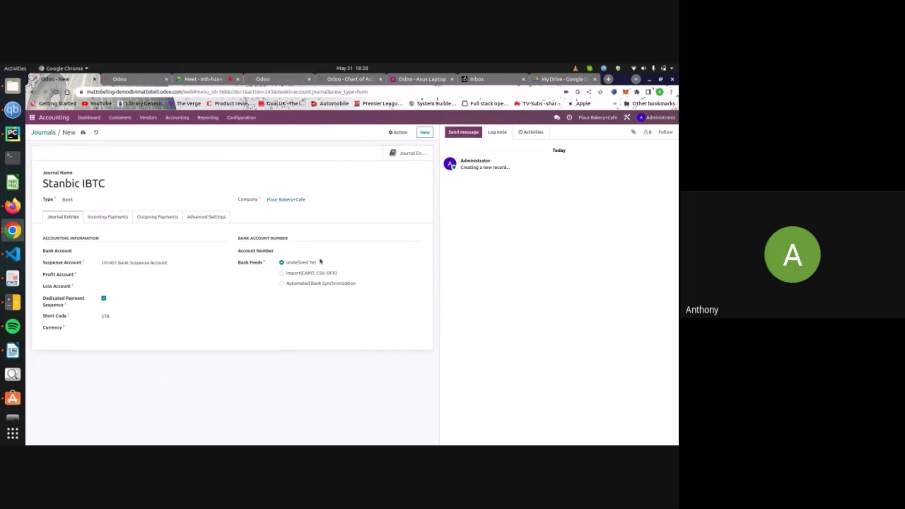
{"action": "left_click", "coordinate": [281, 273]}
{"action": "left_click", "coordinate": [83, 132]}
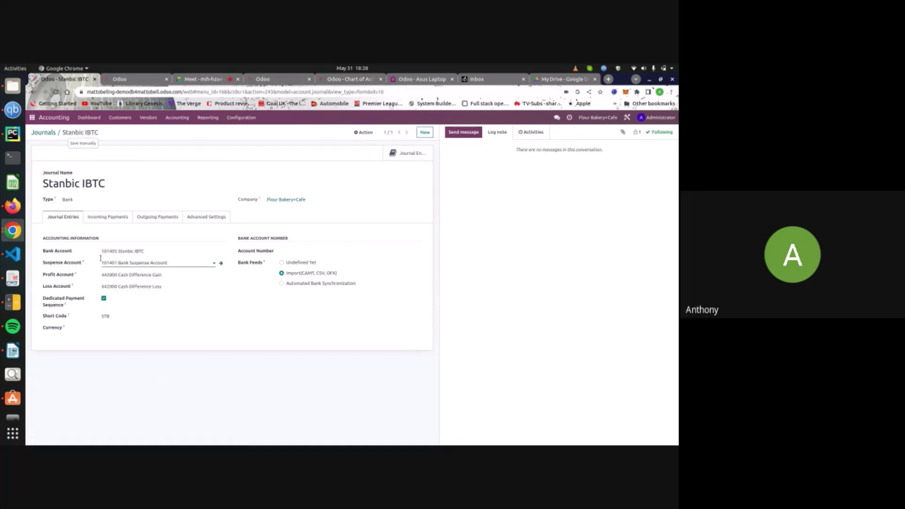
Step: Review the saved journal's bank, profit and loss accounts, and locate Stanbic IBTC on the Accounting dashboard
{"action": "left_click_drag", "start_coordinate": [152, 255], "coordinate": [85, 251]}
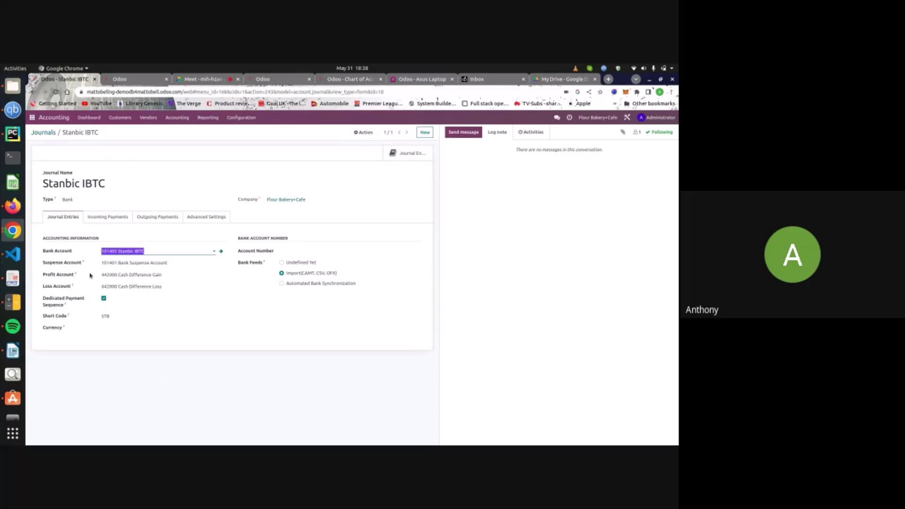
{"action": "left_click_drag", "start_coordinate": [167, 273], "coordinate": [101, 286]}
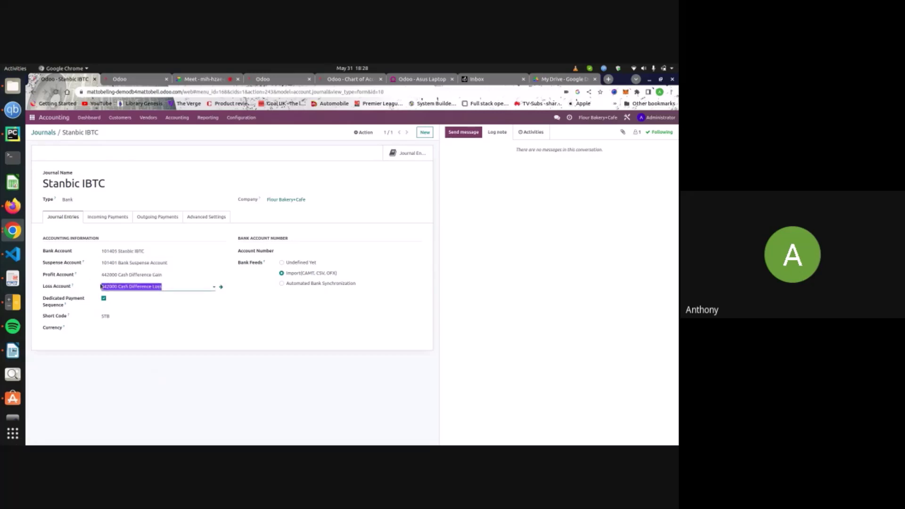
{"action": "left_click", "coordinate": [44, 133]}
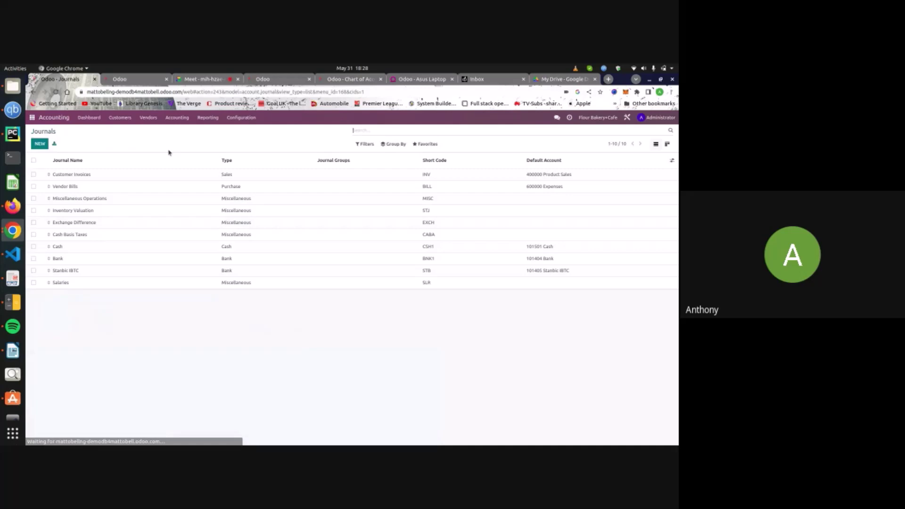
{"action": "left_click", "coordinate": [89, 118]}
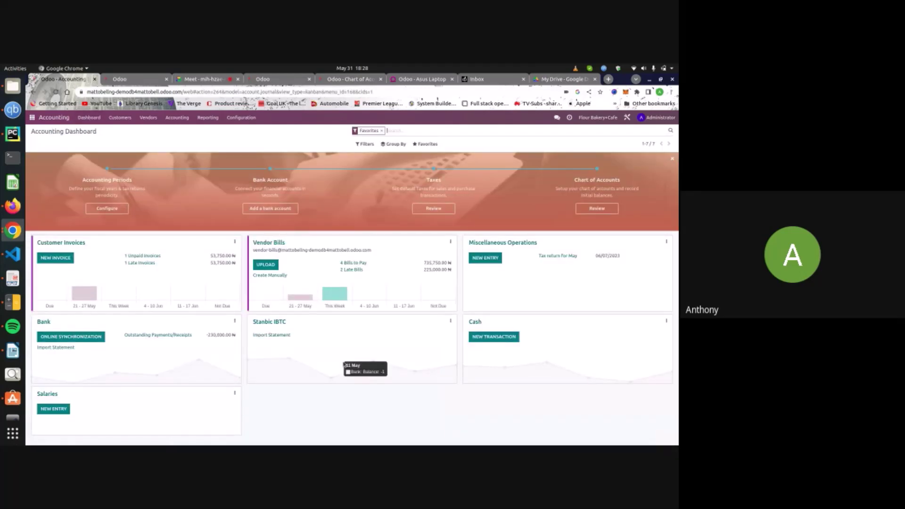
{"action": "left_click_drag", "start_coordinate": [294, 323], "coordinate": [244, 325]}
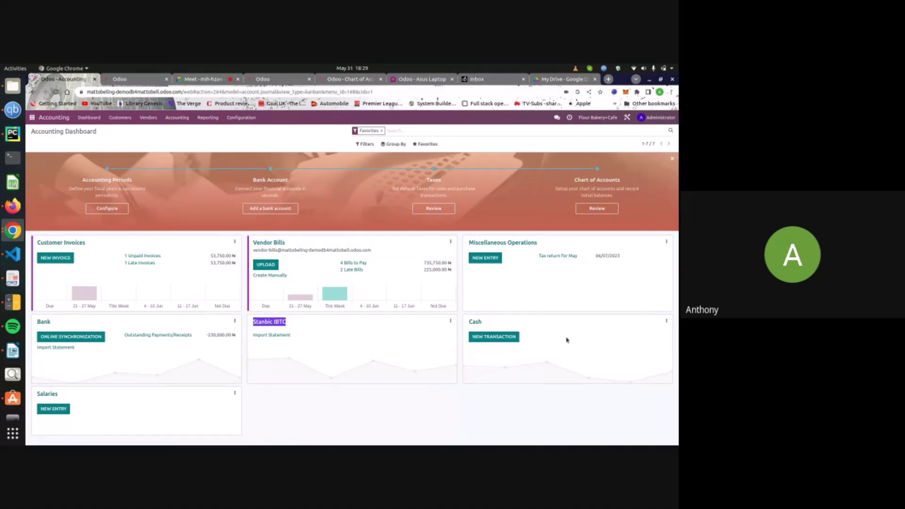
Step: Open the Administrator record in the Employees app and look over its work and private information
{"action": "left_click", "coordinate": [32, 118]}
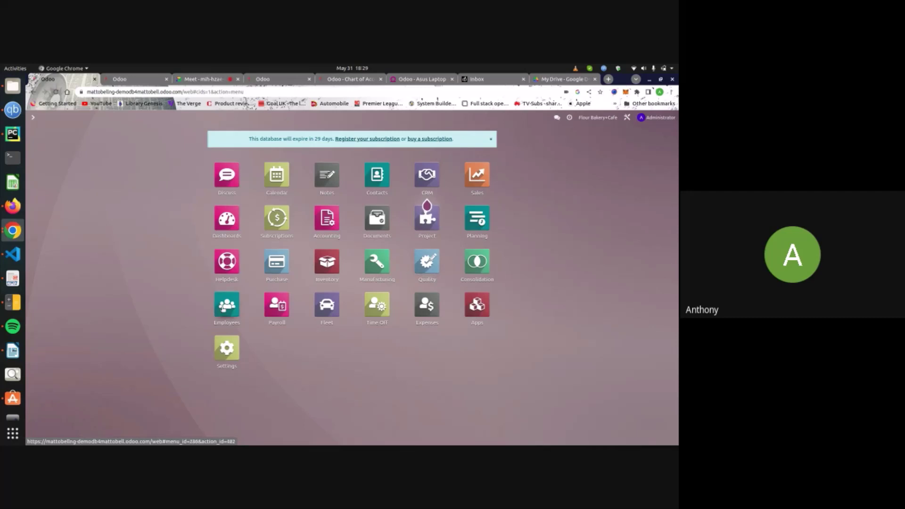
{"action": "left_click", "coordinate": [225, 320]}
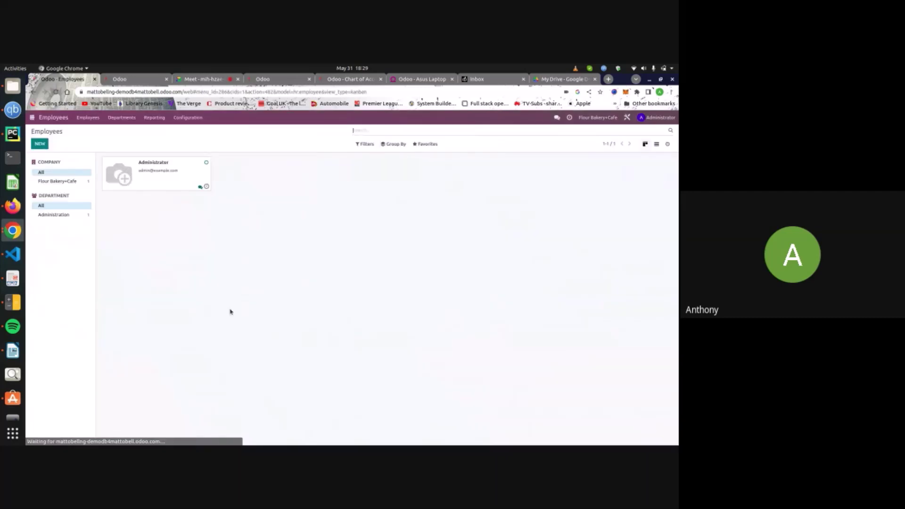
{"action": "left_click", "coordinate": [138, 183]}
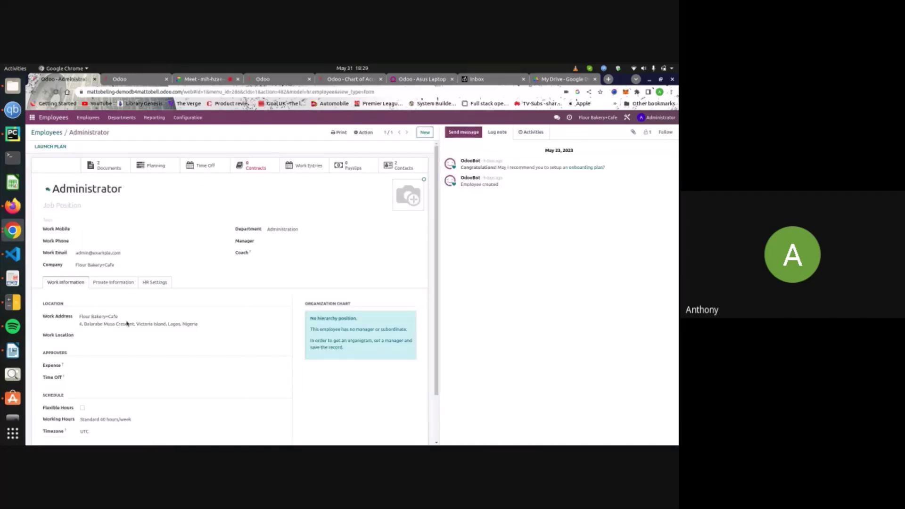
{"action": "scroll", "coordinate": [125, 323], "scroll_direction": "down", "scroll_amount": 1}
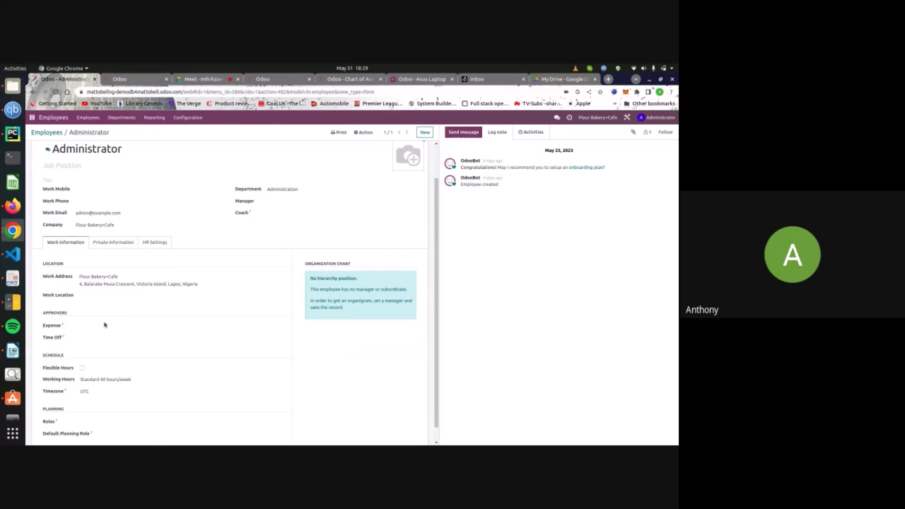
{"action": "left_click", "coordinate": [115, 242]}
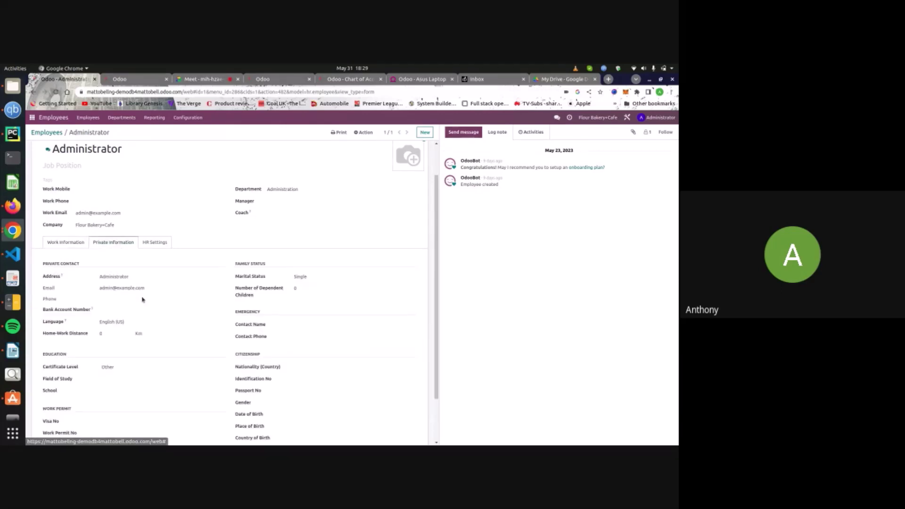
{"action": "scroll", "coordinate": [143, 299], "scroll_direction": "up", "scroll_amount": 1}
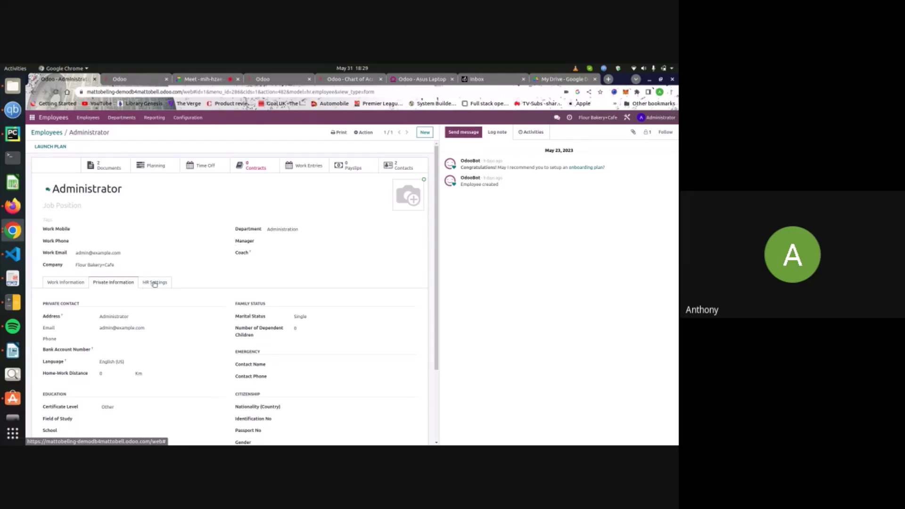
{"action": "left_click", "coordinate": [73, 282]}
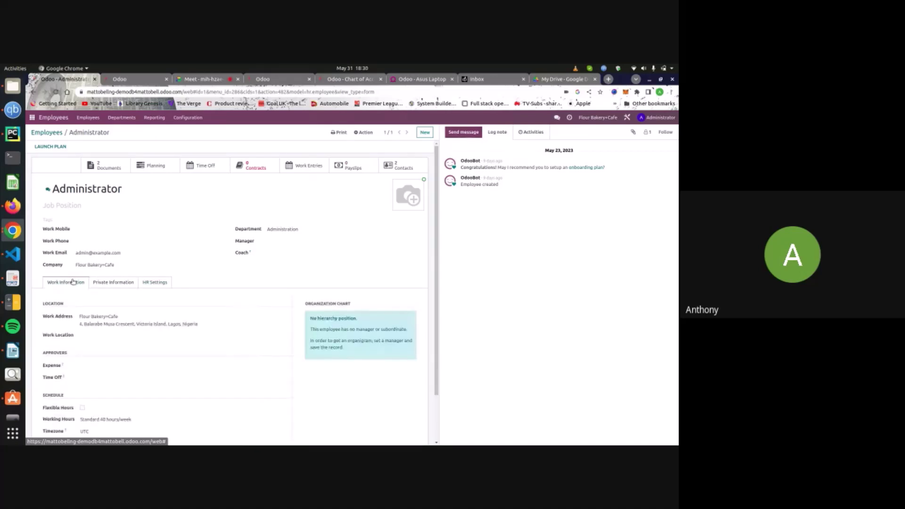
Step: Find the Settings app through the app search and open the list of companies
{"action": "left_click", "coordinate": [35, 125]}
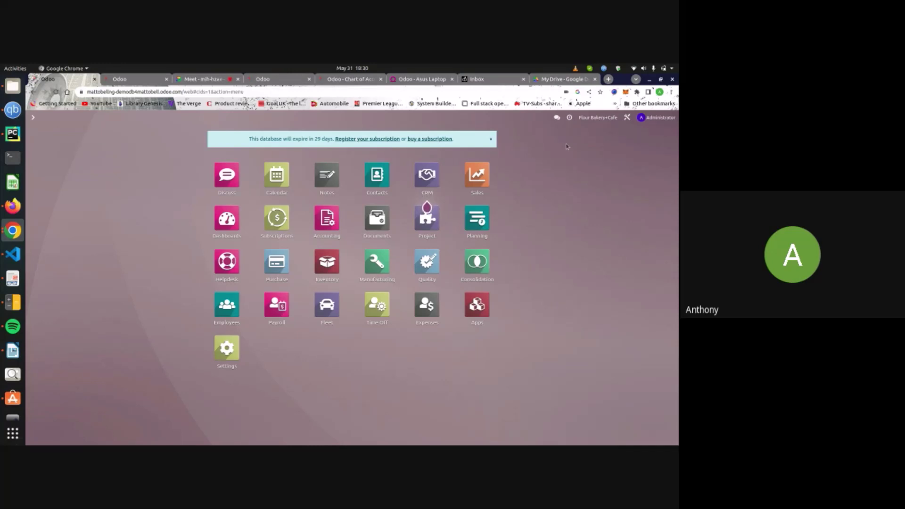
{"action": "type", "text": "se"}
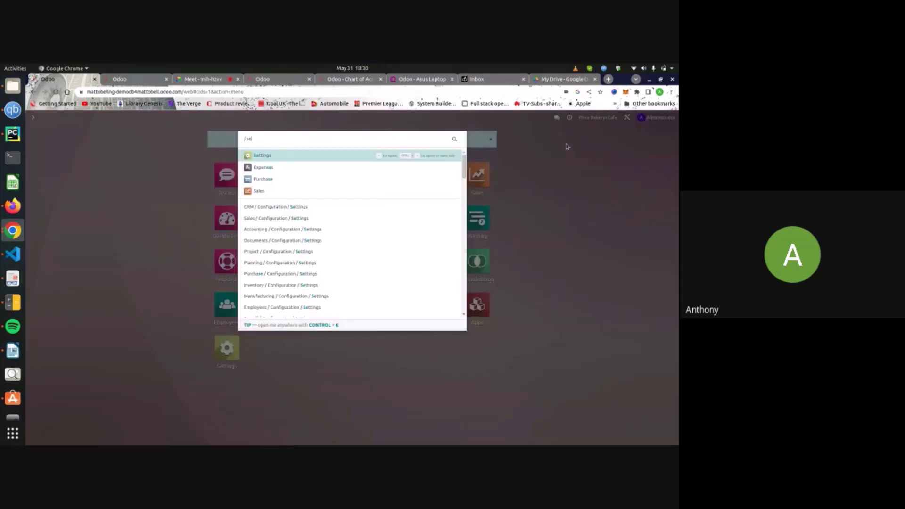
{"action": "type", "text": "tting"}
{"action": "left_click", "coordinate": [131, 237]}
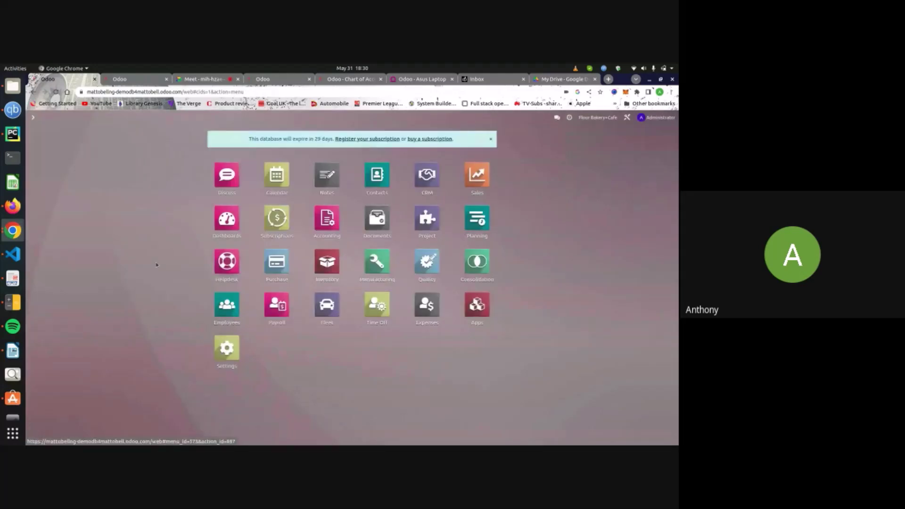
{"action": "key", "text": "Return"}
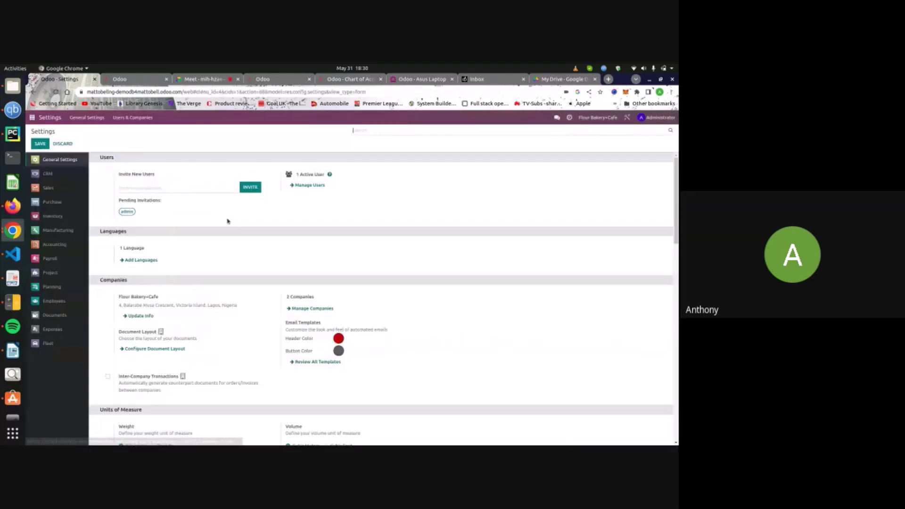
{"action": "left_click", "coordinate": [136, 119]}
{"action": "left_click", "coordinate": [135, 140]}
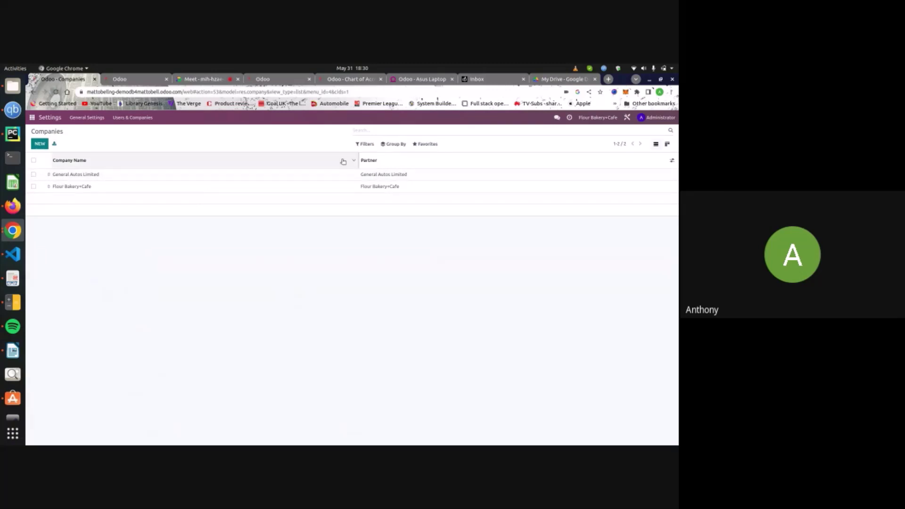
Step: View the Accounting dashboard for General Autos Limited, and switch the active company back to Flour Bakery+Cafe
{"action": "left_click", "coordinate": [590, 120]}
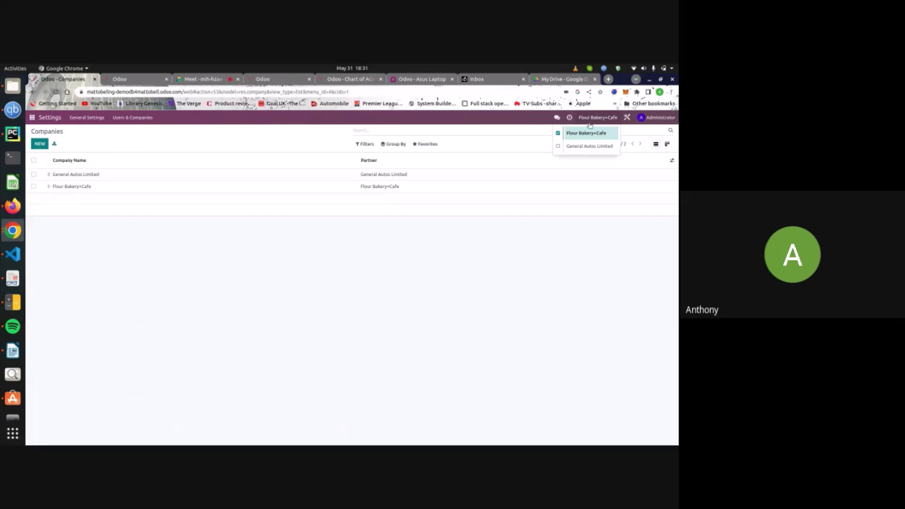
{"action": "left_click", "coordinate": [571, 148]}
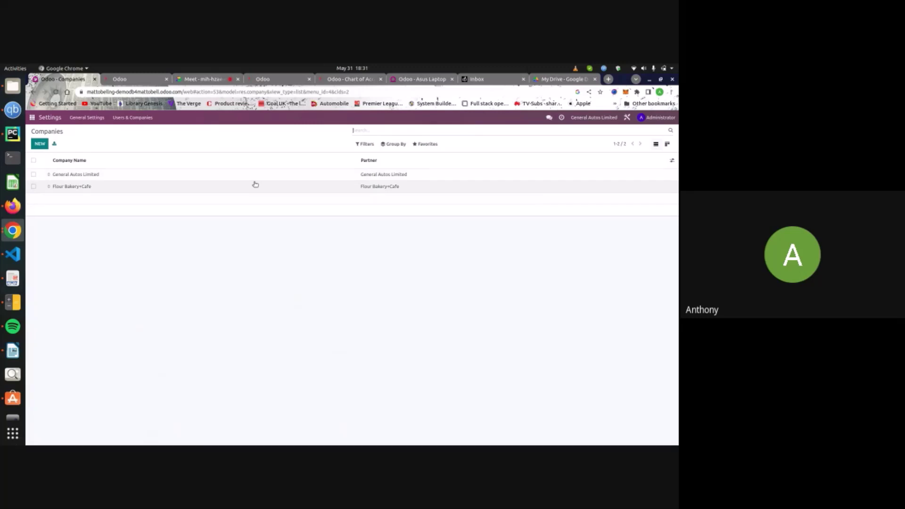
{"action": "left_click", "coordinate": [32, 117]}
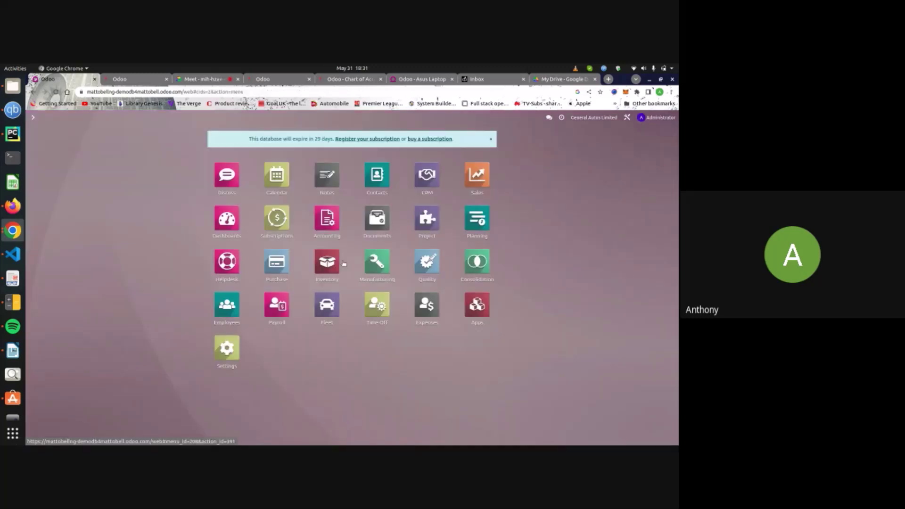
{"action": "left_click", "coordinate": [320, 224]}
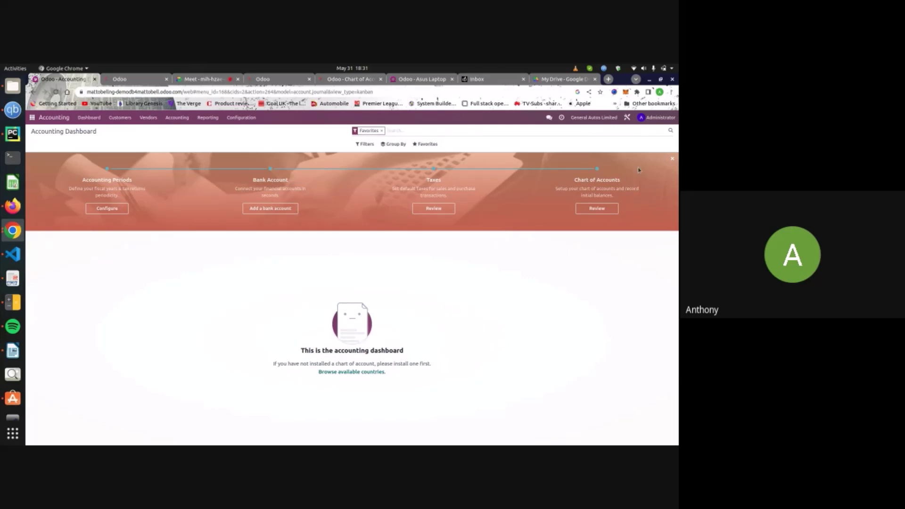
{"action": "left_click", "coordinate": [591, 121]}
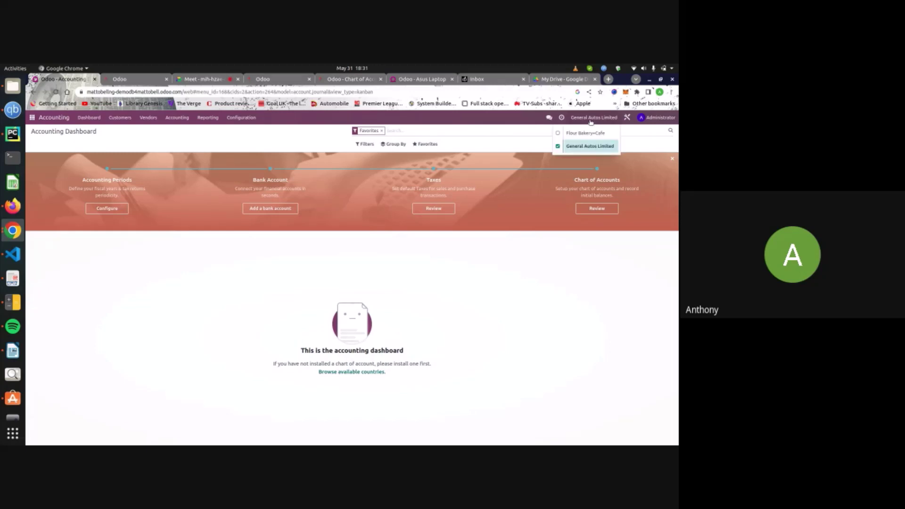
{"action": "left_click", "coordinate": [594, 135]}
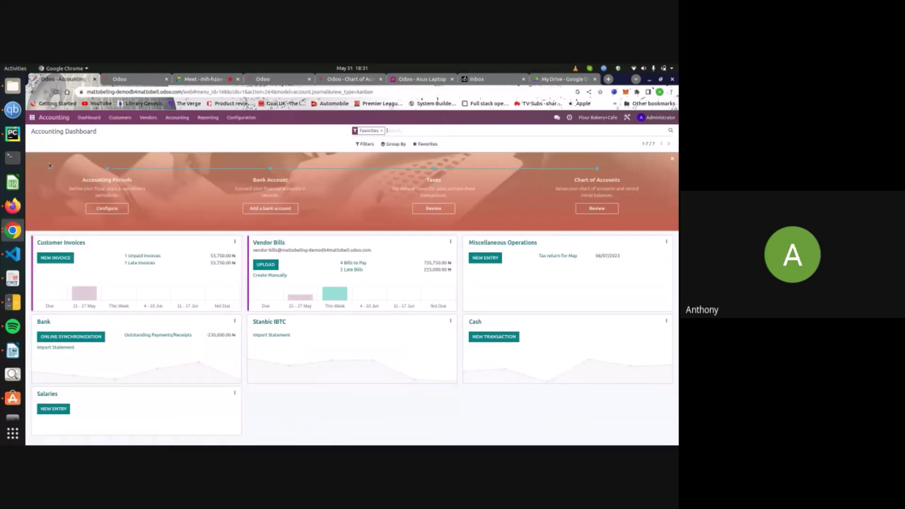
Step: Open the Consolidation app and examine the Scope of Consolidation description on its dashboard
{"action": "left_click", "coordinate": [32, 118]}
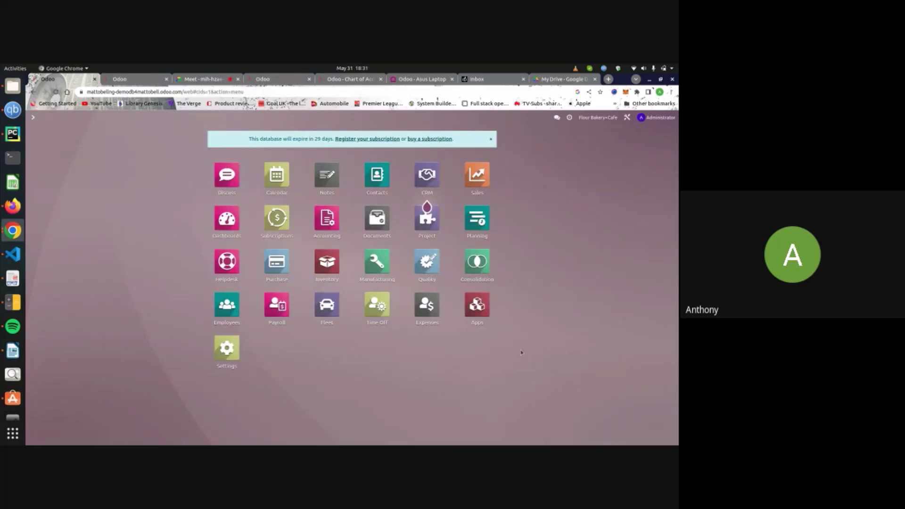
{"action": "left_click", "coordinate": [477, 262]}
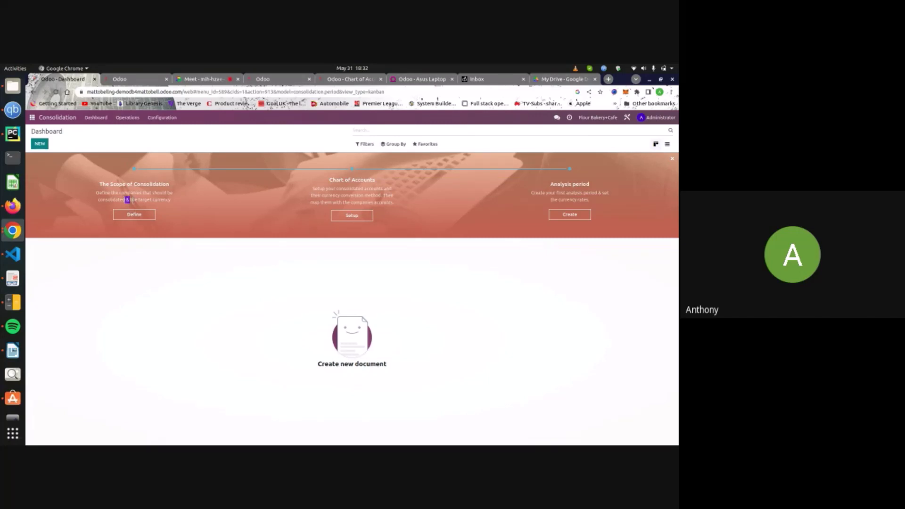
{"action": "left_click_drag", "start_coordinate": [126, 200], "coordinate": [173, 206]}
Step: Open the Currencies list in the Accounting app's configuration and look through the available currencies
{"action": "left_click", "coordinate": [33, 117]}
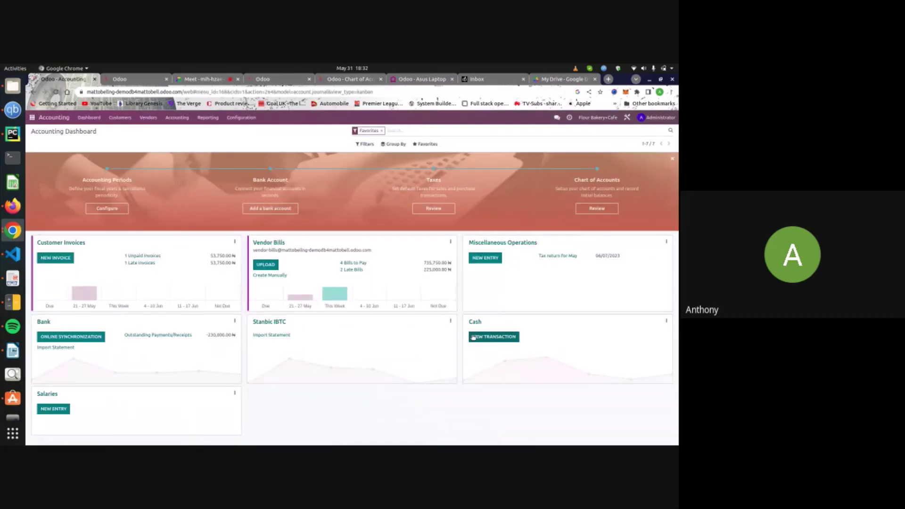
{"action": "left_click", "coordinate": [242, 117]}
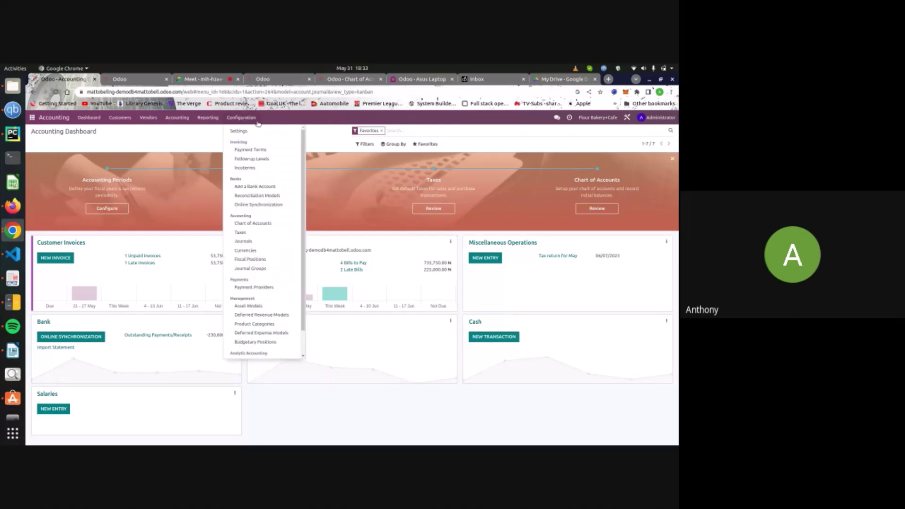
{"action": "scroll", "coordinate": [255, 219], "scroll_direction": "down", "scroll_amount": 1}
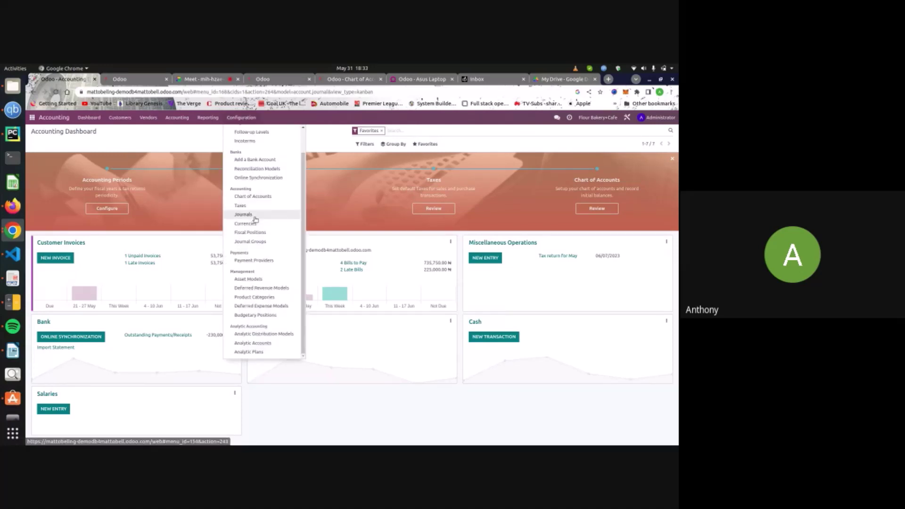
{"action": "left_click", "coordinate": [245, 223]}
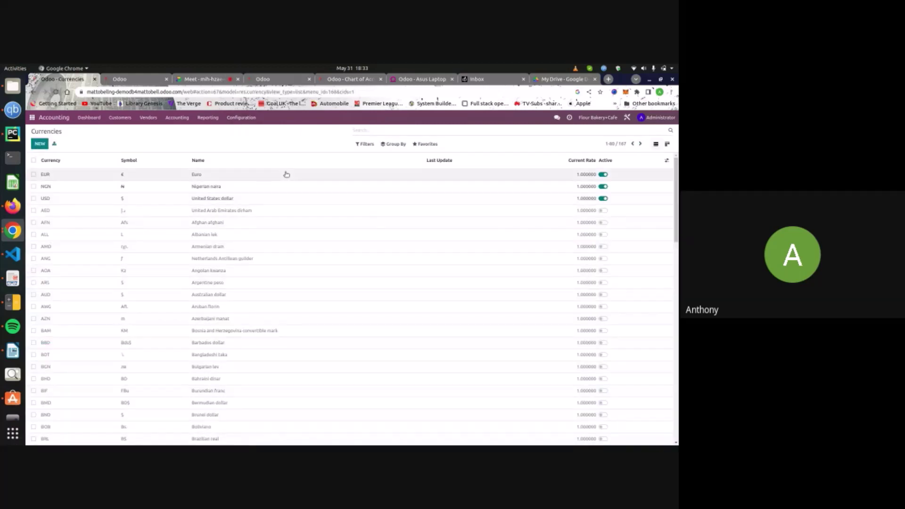
{"action": "scroll", "coordinate": [293, 325], "scroll_direction": "down", "scroll_amount": 10}
{"action": "scroll", "coordinate": [292, 326], "scroll_direction": "up", "scroll_amount": 10}
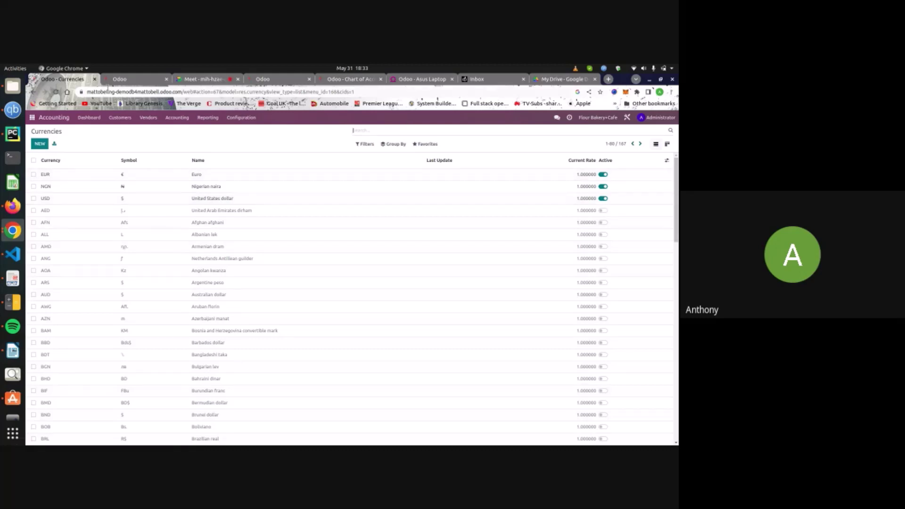
Step: Open the Discuss app in a separate browser tab, view it, and return to the original tab's app overview
{"action": "left_click", "coordinate": [33, 120]}
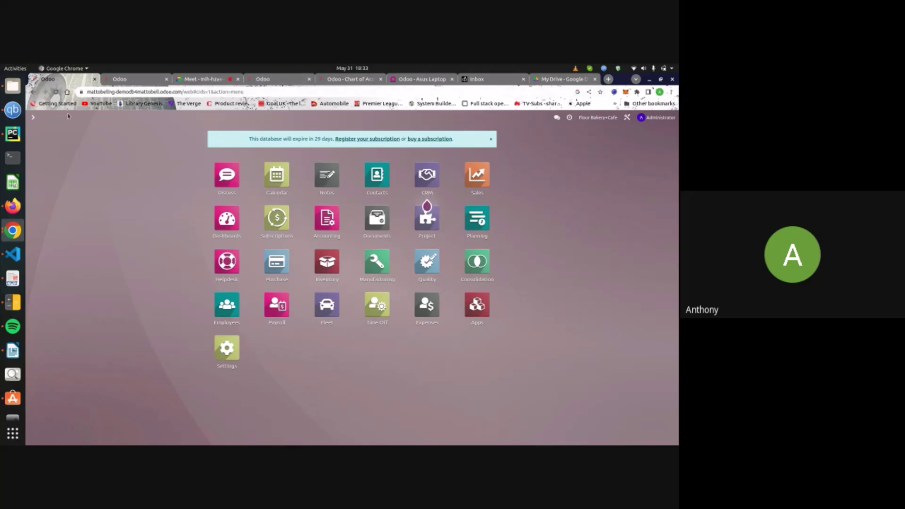
{"action": "right_click", "coordinate": [227, 174]}
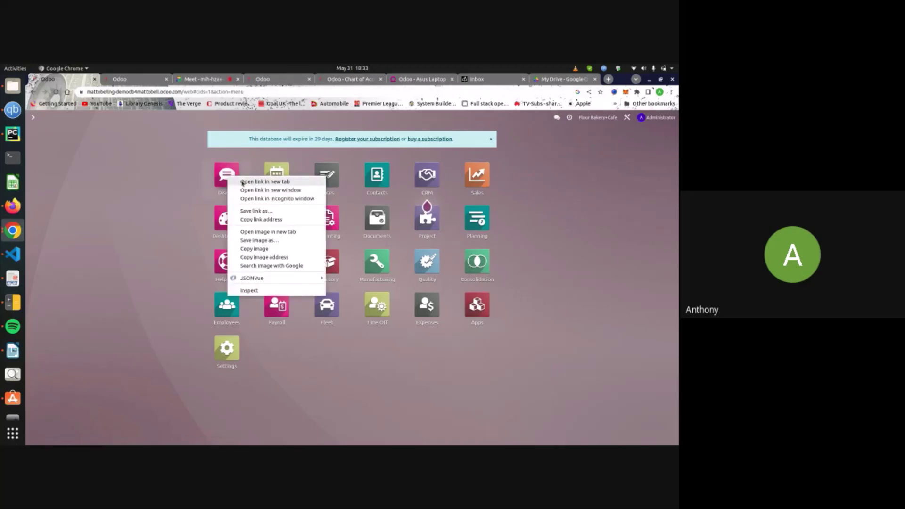
{"action": "left_click", "coordinate": [240, 181]}
{"action": "left_click", "coordinate": [136, 81]}
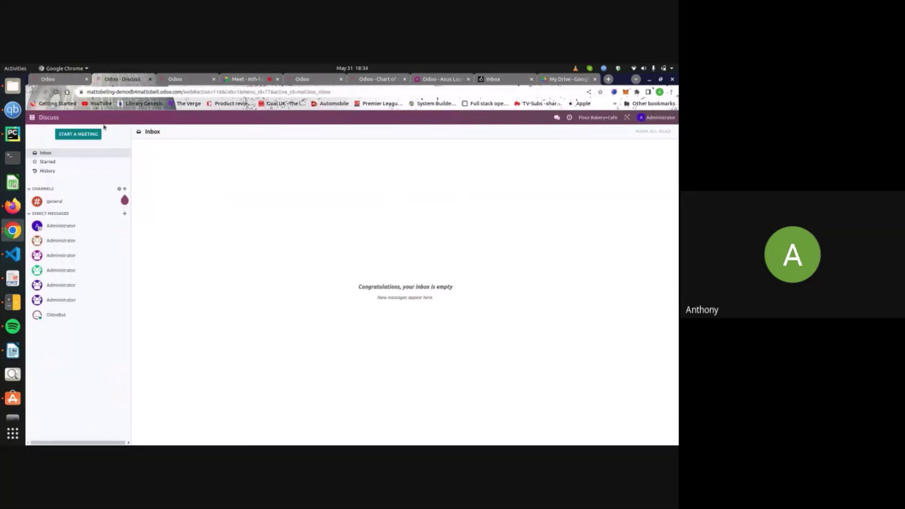
{"action": "left_click", "coordinate": [74, 83]}
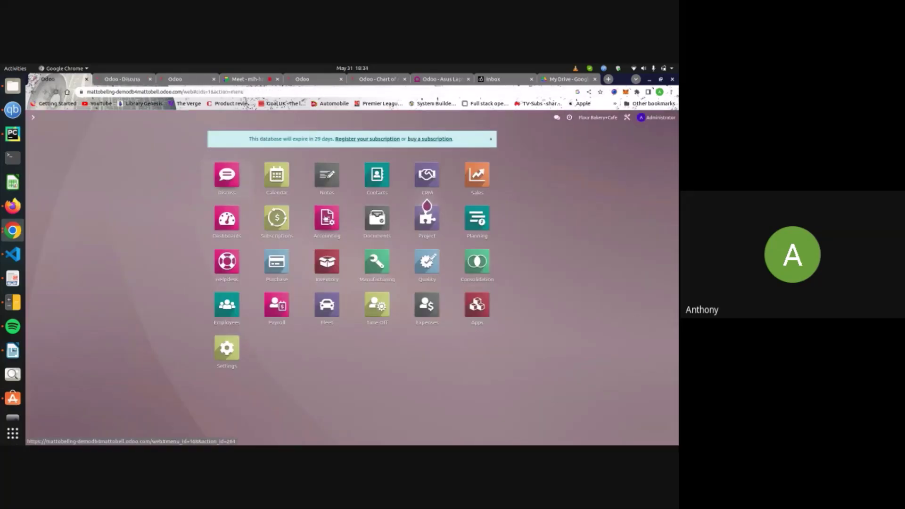
Step: Open the Accounting dashboard in the original tab, and switch to the Discuss tab and back
{"action": "left_click", "coordinate": [325, 218]}
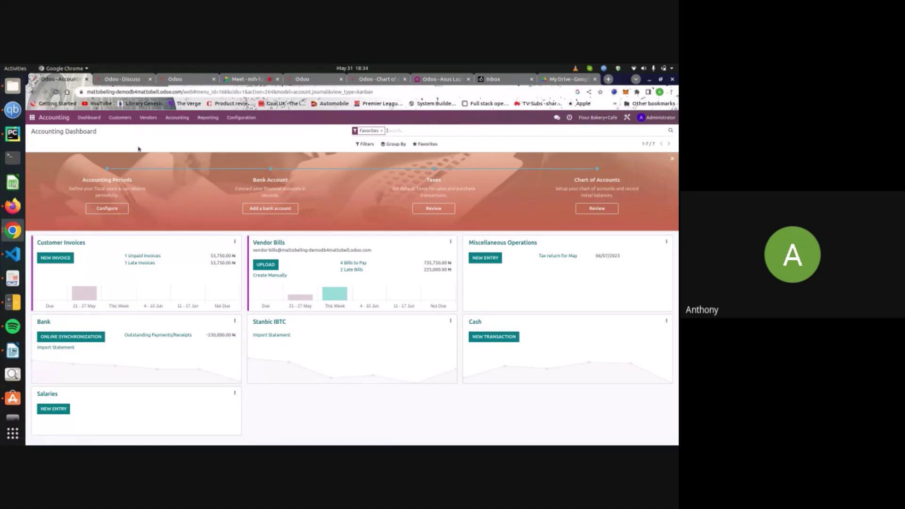
{"action": "left_click", "coordinate": [111, 80]}
{"action": "left_click", "coordinate": [61, 80]}
Step: Open the Apps catalogue from the home screen and look through the modules available for activation
{"action": "left_click", "coordinate": [32, 117]}
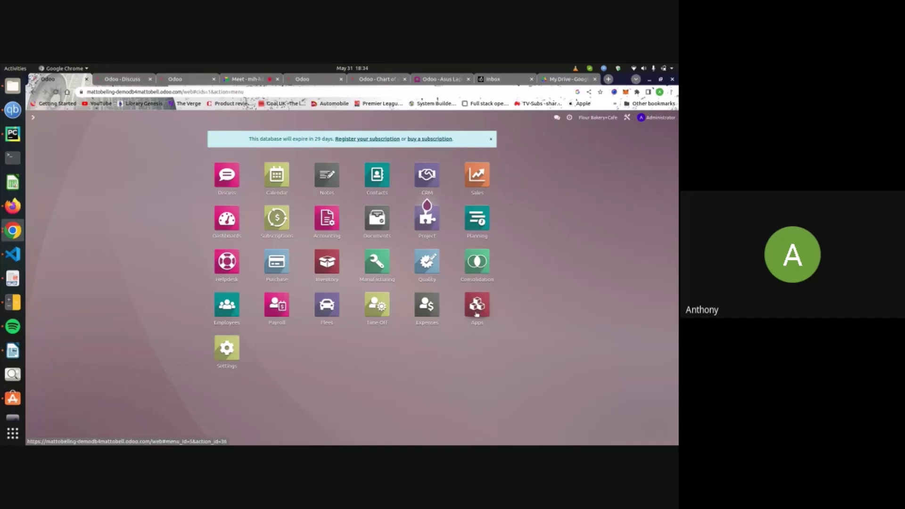
{"action": "left_click", "coordinate": [476, 313]}
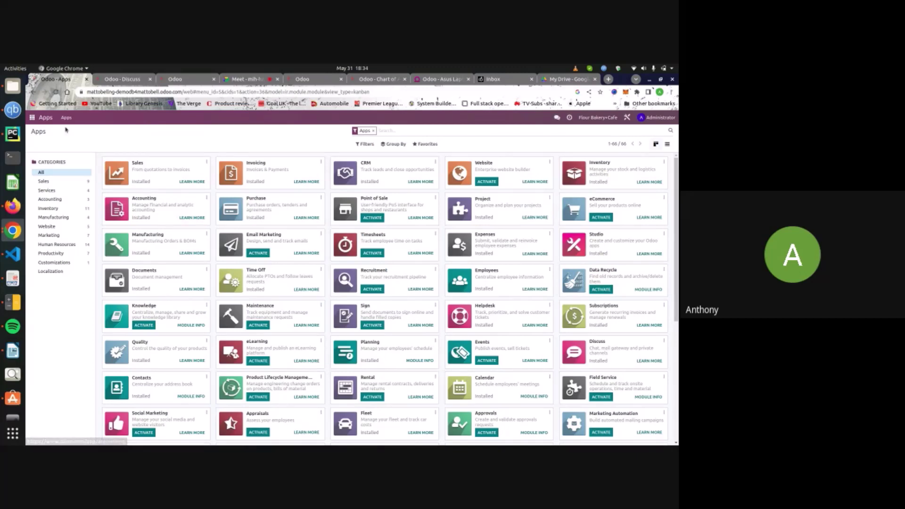
{"action": "left_click", "coordinate": [33, 120]}
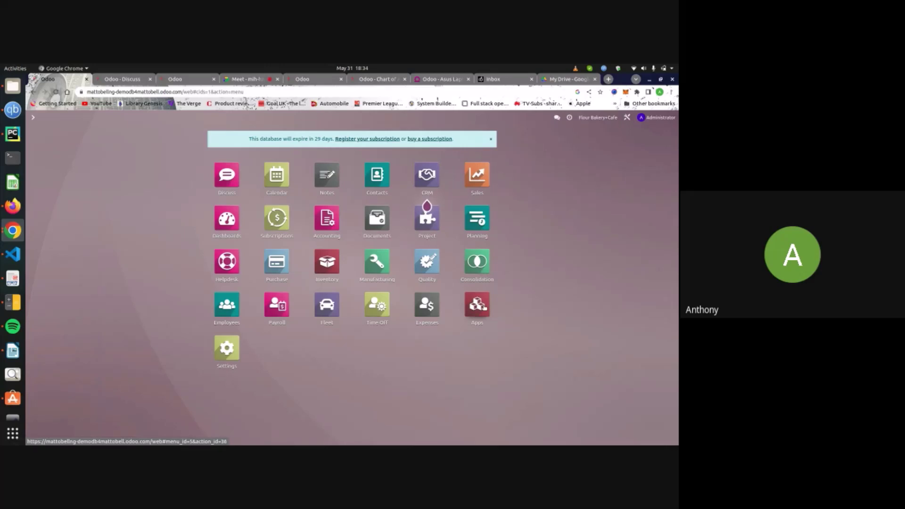
{"action": "left_click", "coordinate": [477, 305]}
{"action": "scroll", "coordinate": [298, 358], "scroll_direction": "down", "scroll_amount": 3}
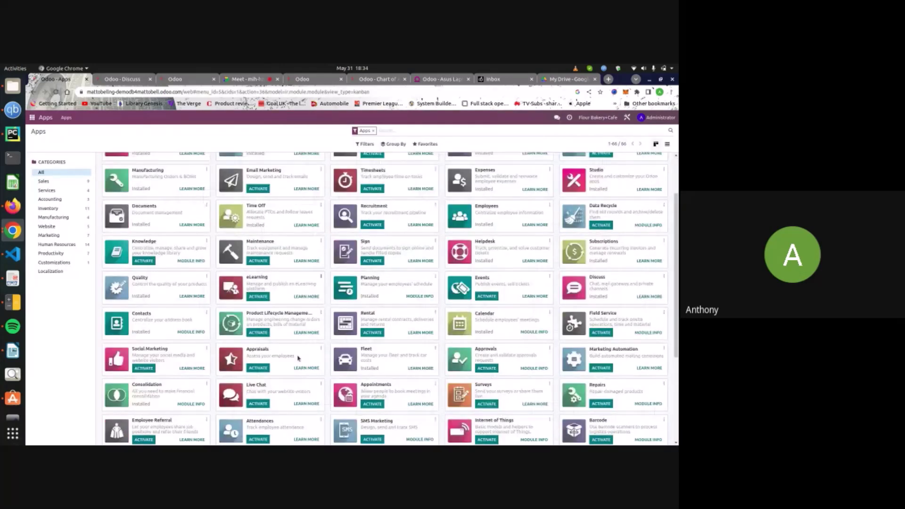
{"action": "scroll", "coordinate": [298, 358], "scroll_direction": "down", "scroll_amount": 2}
Step: Search the catalogue for "appraisals" and activate the Appraisals module, and view the Appraisals app before returning to the home screen
{"action": "type", "text": "appraisals"}
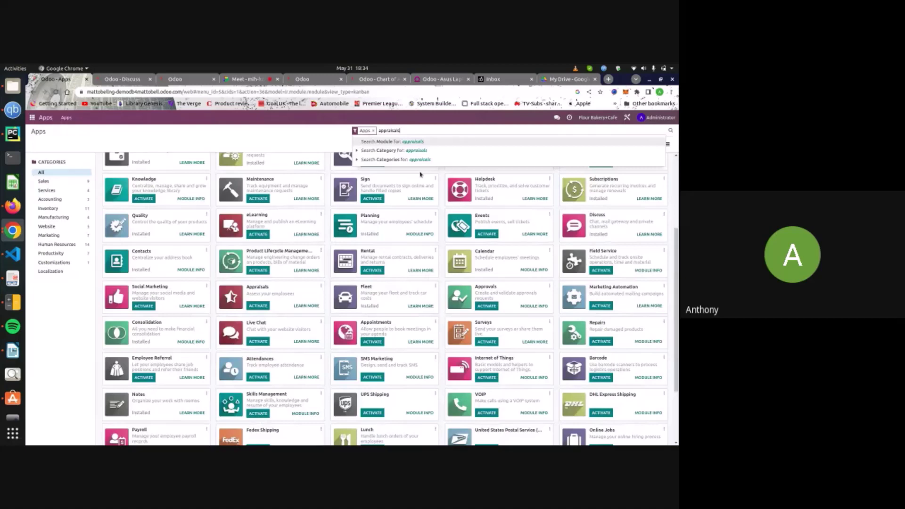
{"action": "key", "text": "Return"}
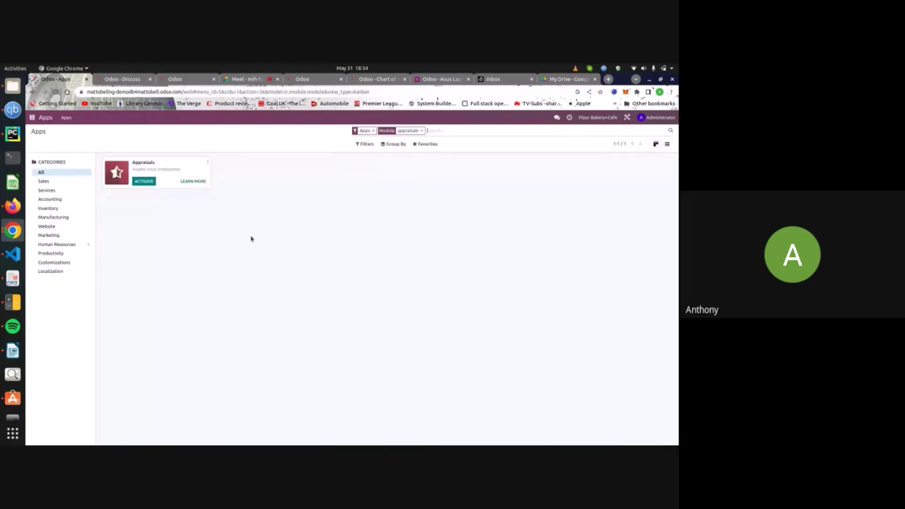
{"action": "left_click", "coordinate": [144, 182]}
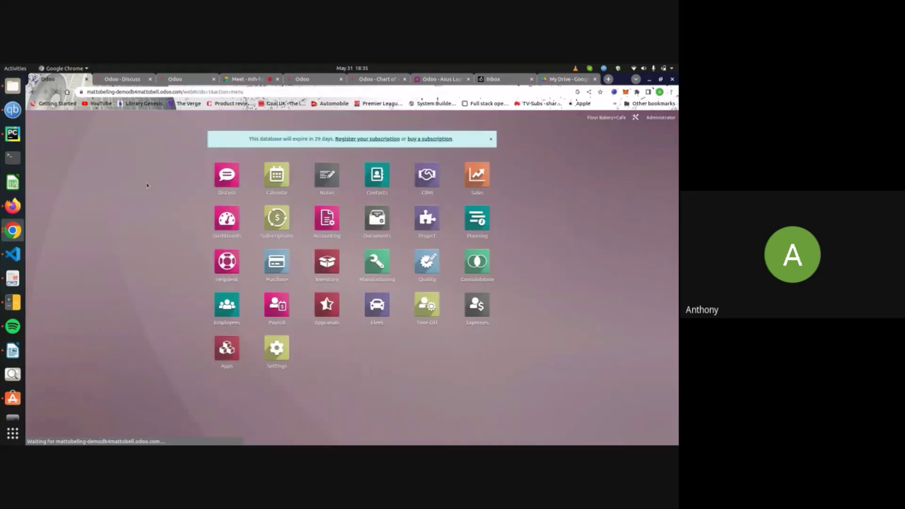
{"action": "left_click", "coordinate": [325, 324]}
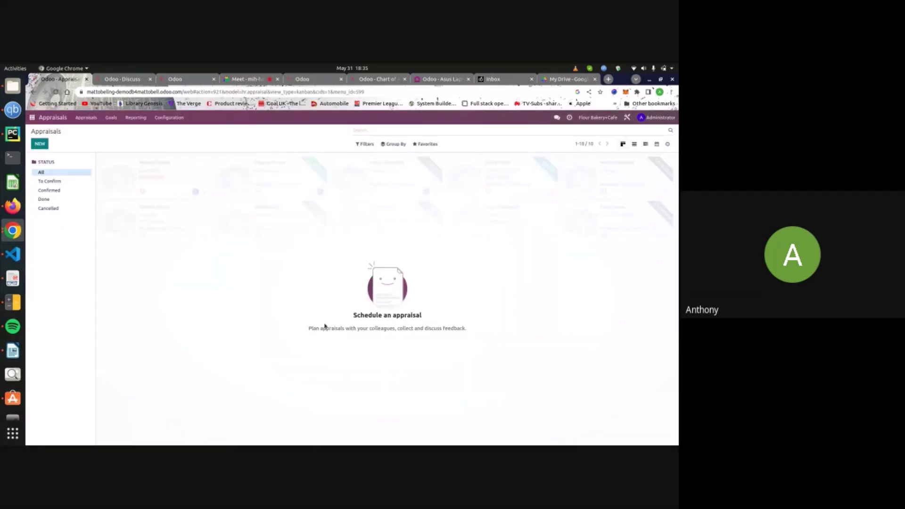
{"action": "left_click", "coordinate": [33, 118]}
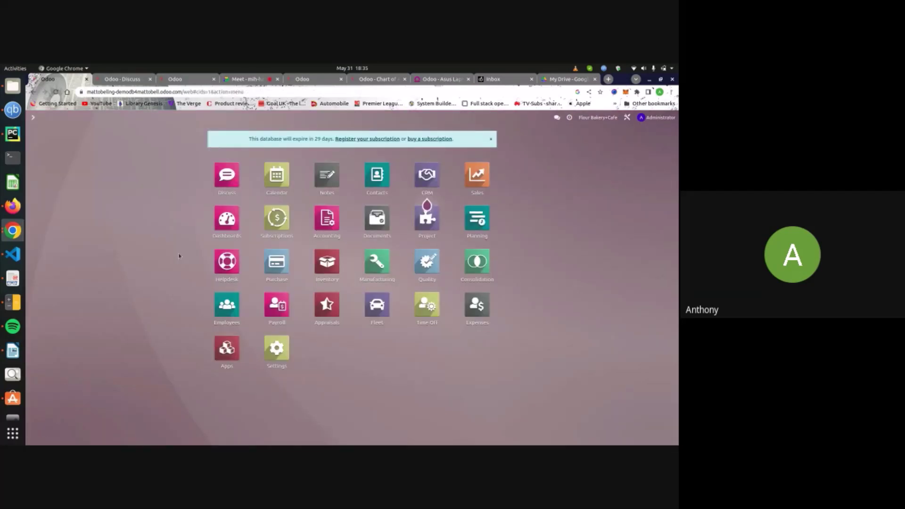